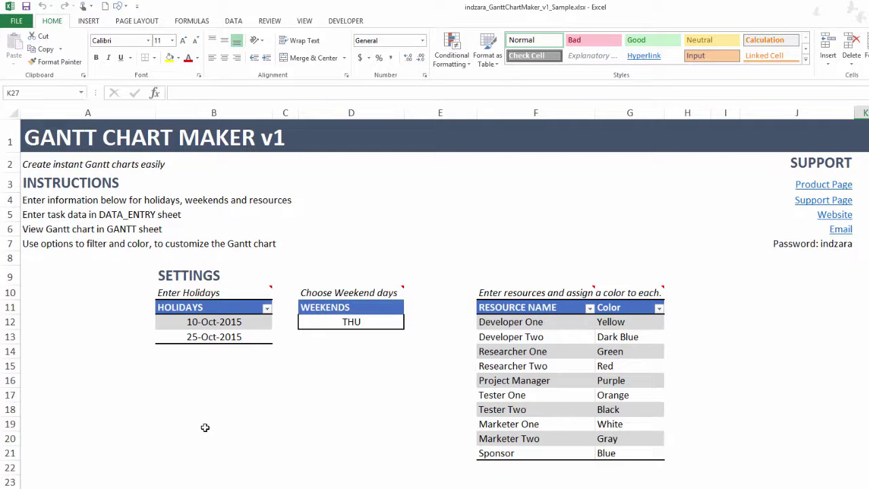
# - Change the weekend setting in D12 from THU to SUN
pyautogui.click(378, 324)
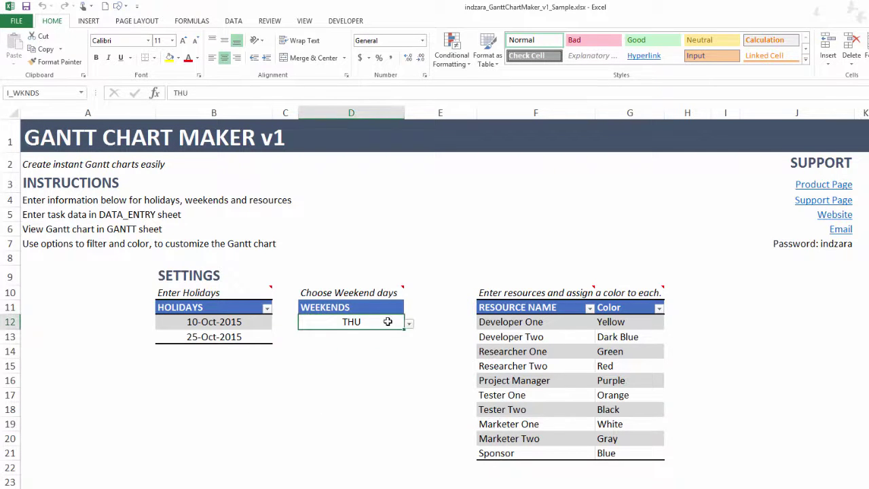
pyautogui.click(408, 325)
pyautogui.click(408, 333)
pyautogui.moveTo(408, 347); pyautogui.dragTo(408, 384)
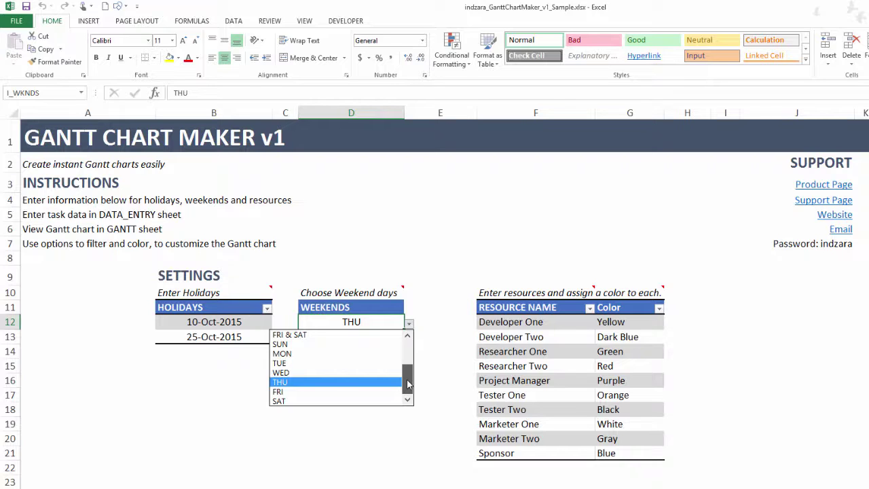
pyautogui.moveTo(408, 384); pyautogui.dragTo(408, 384)
pyautogui.click(380, 345)
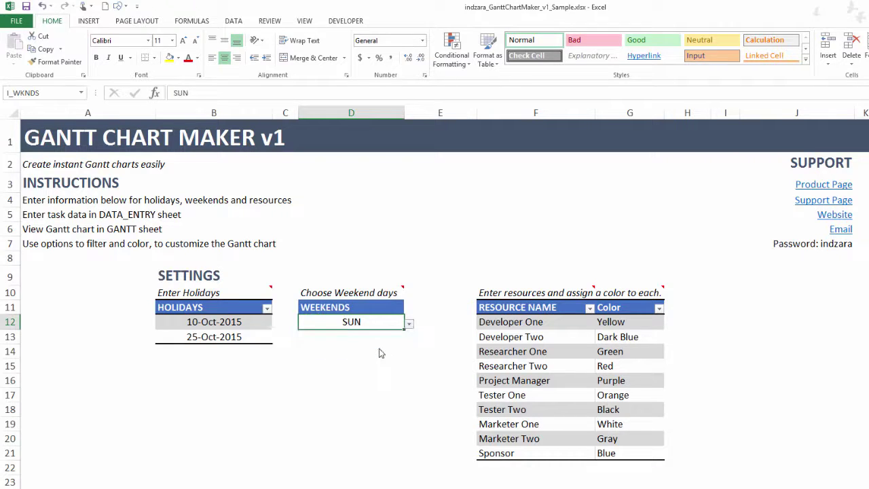
# - Browse Developer One's colour choices in G12, keeping Yellow
pyautogui.click(638, 324)
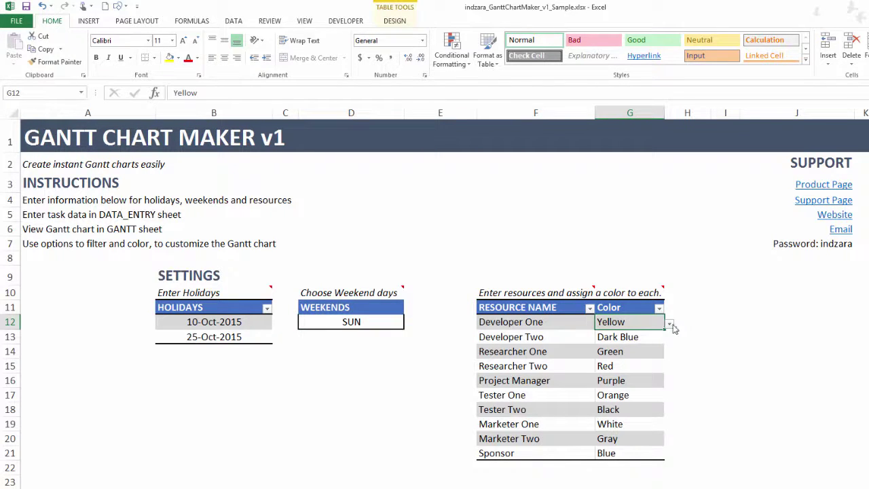
pyautogui.click(670, 324)
pyautogui.click(669, 346)
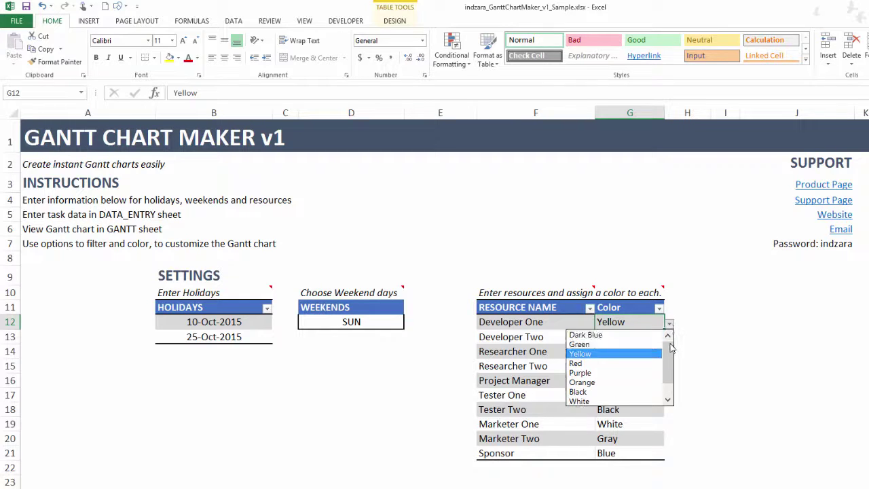
pyautogui.click(669, 324)
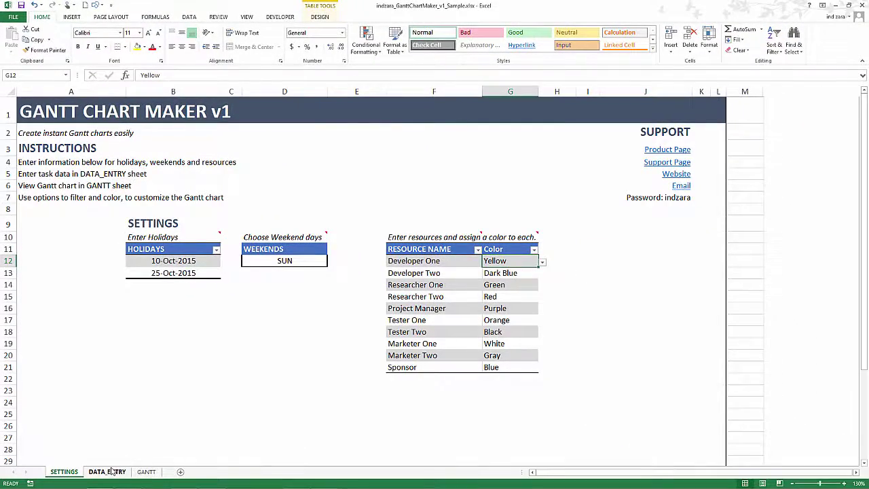
# - Go to the DATA_ENTRY sheet and review the 10/1/2015 project start date and task table
pyautogui.click(109, 471)
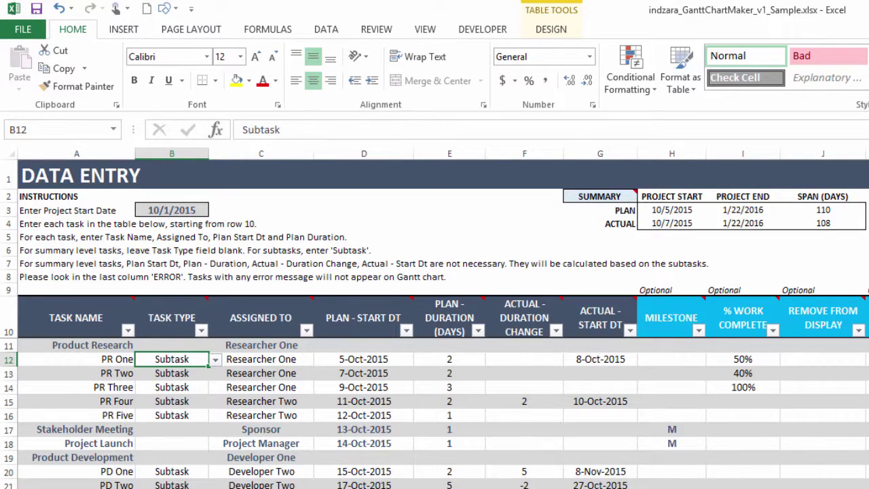
pyautogui.scroll(5, 435, 317)
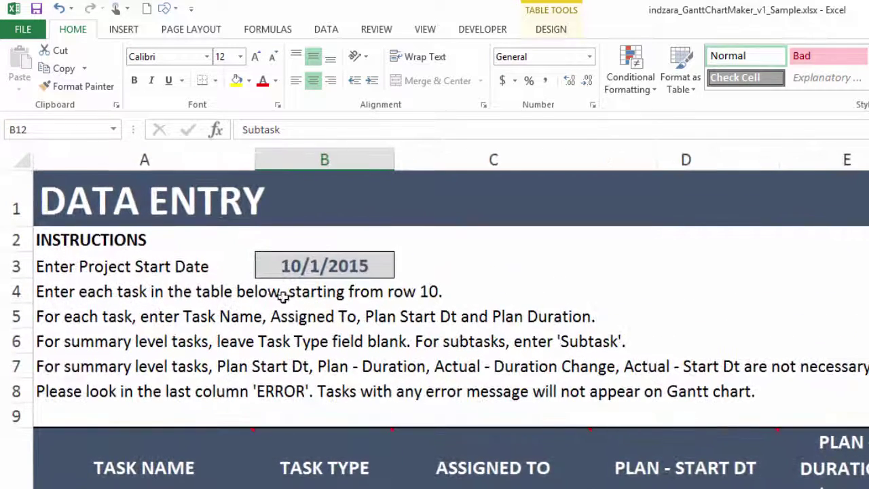
pyautogui.click(291, 256)
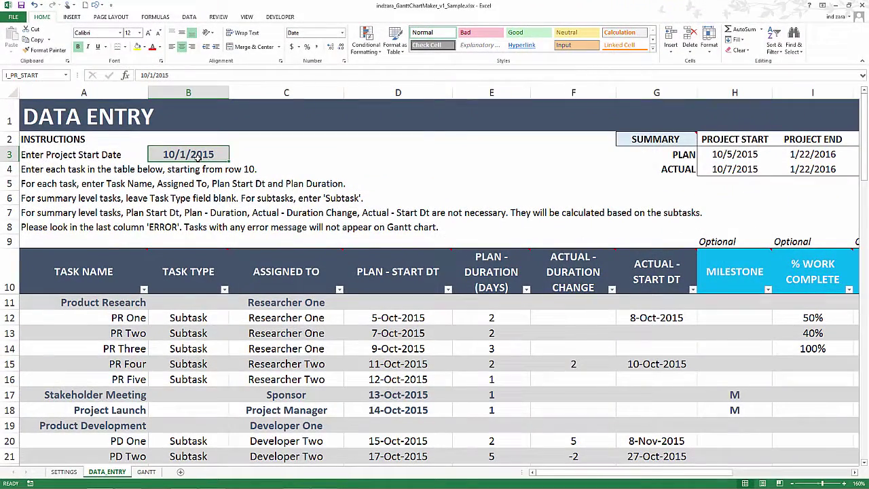
pyautogui.moveTo(290, 332)
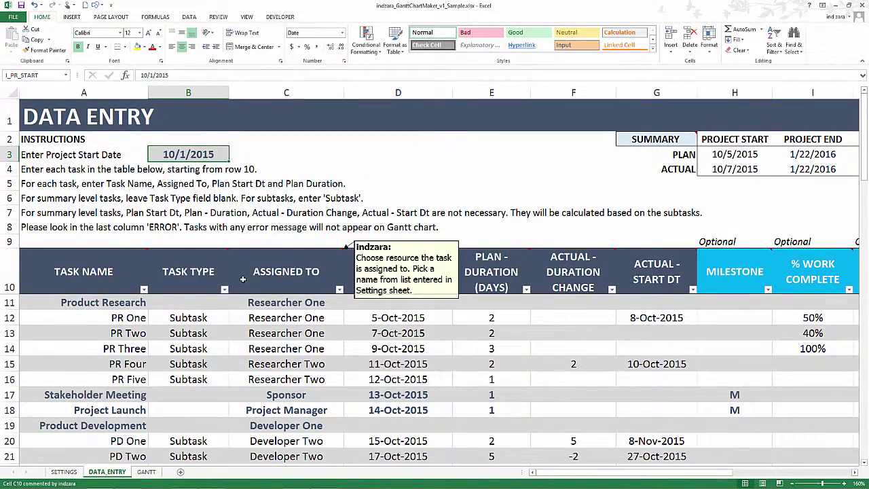
pyautogui.click(168, 328)
pyautogui.scroll(-2, 162, 331)
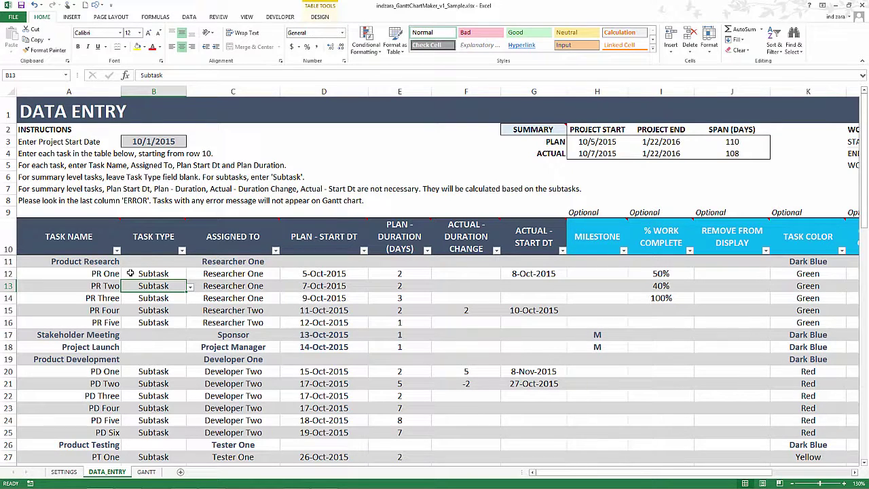
pyautogui.click(105, 262)
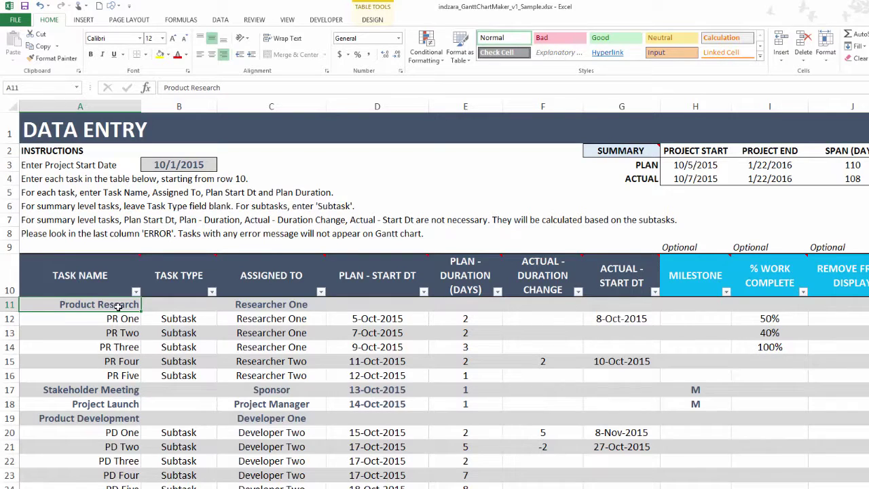
pyautogui.click(122, 316)
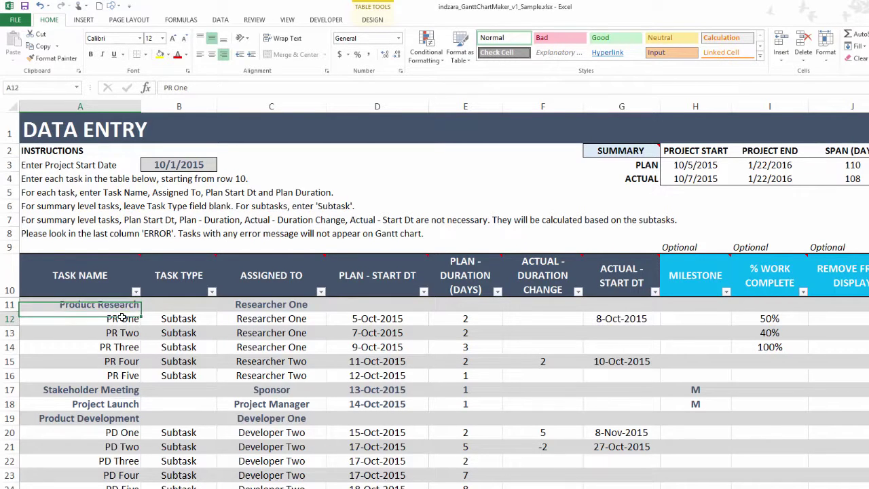
pyautogui.moveTo(122, 317); pyautogui.dragTo(120, 377)
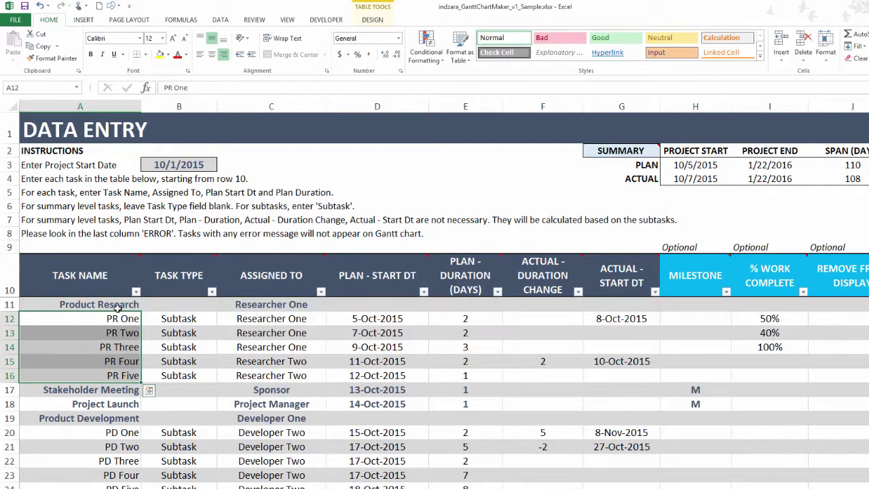
pyautogui.click(121, 390)
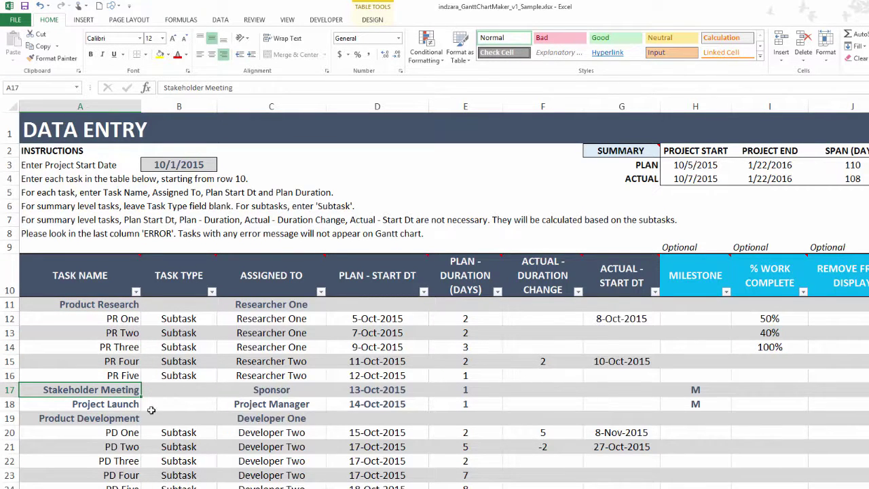
pyautogui.click(132, 432)
pyautogui.scroll(-1, 125, 421)
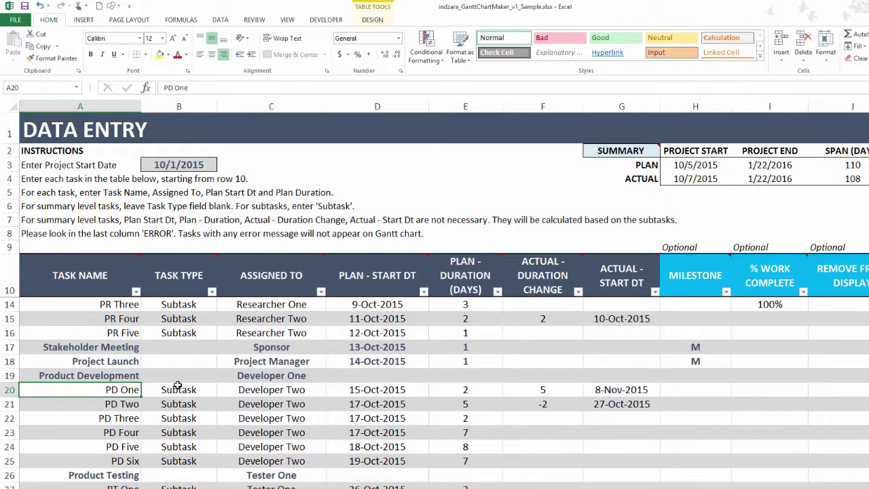
pyautogui.click(178, 379)
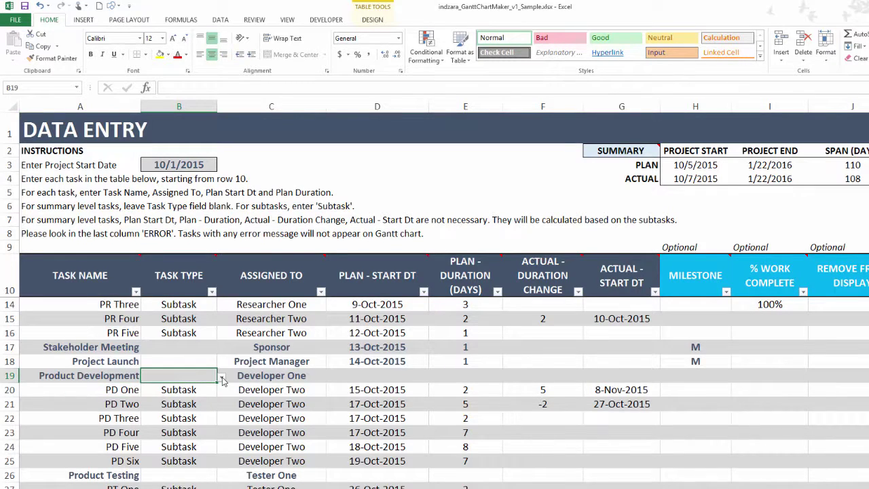
pyautogui.click(222, 378)
pyautogui.click(136, 388)
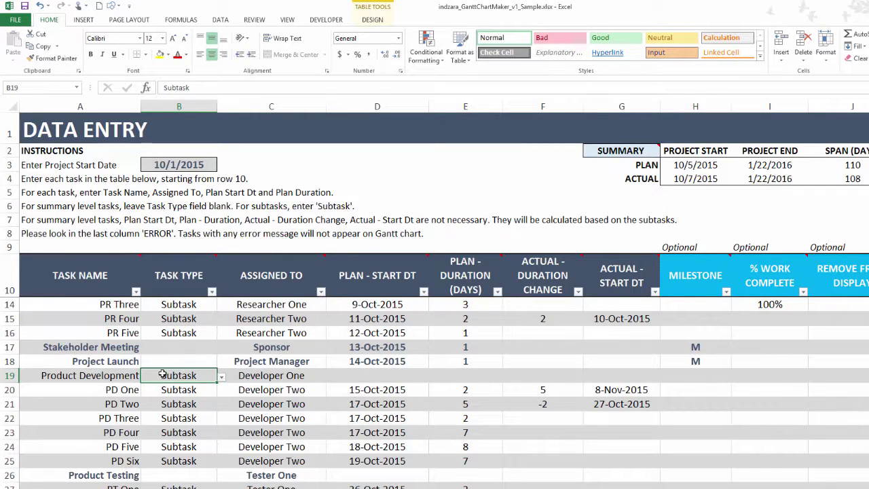
pyautogui.press('Delete')
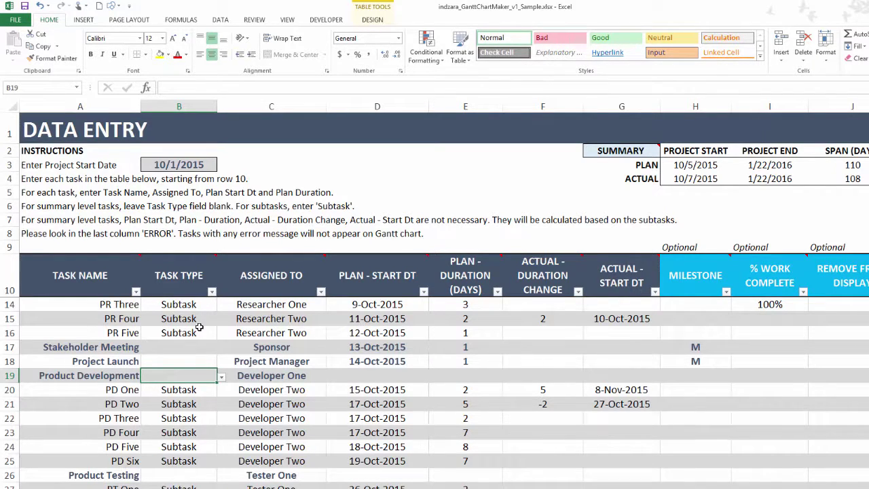
pyautogui.click(319, 320)
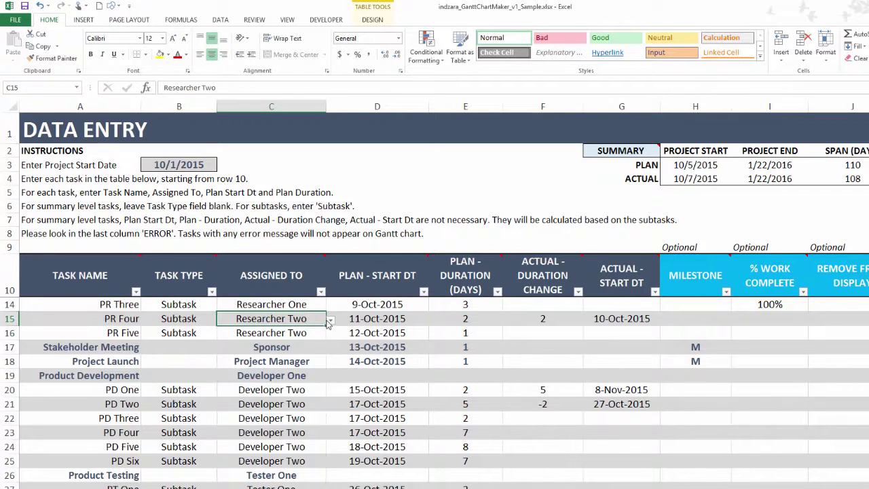
pyautogui.click(330, 321)
pyautogui.click(328, 335)
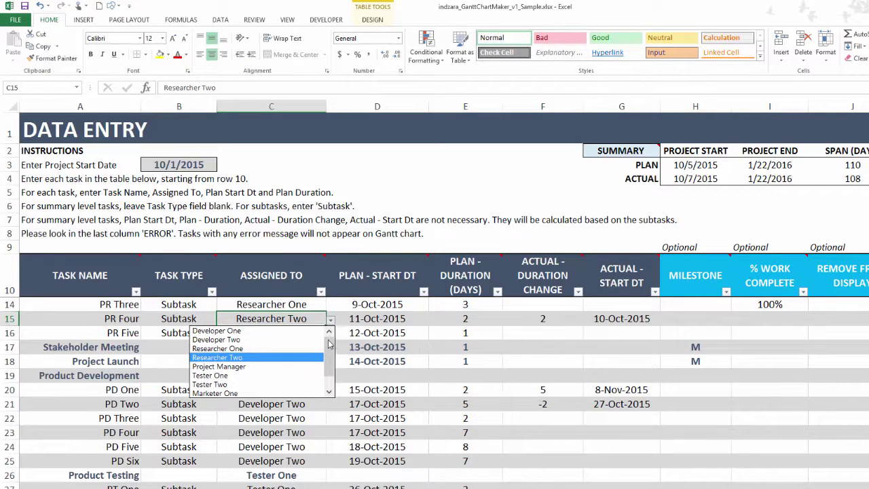
pyautogui.click(319, 318)
pyautogui.click(409, 318)
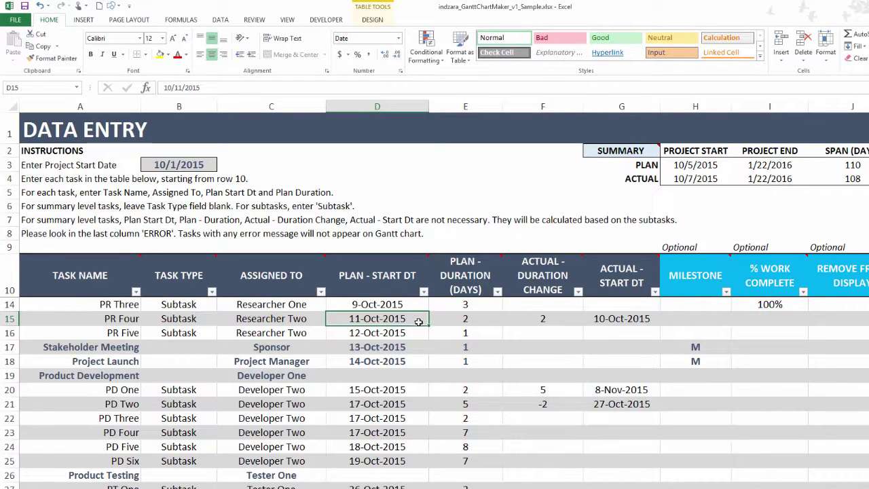
pyautogui.click(451, 320)
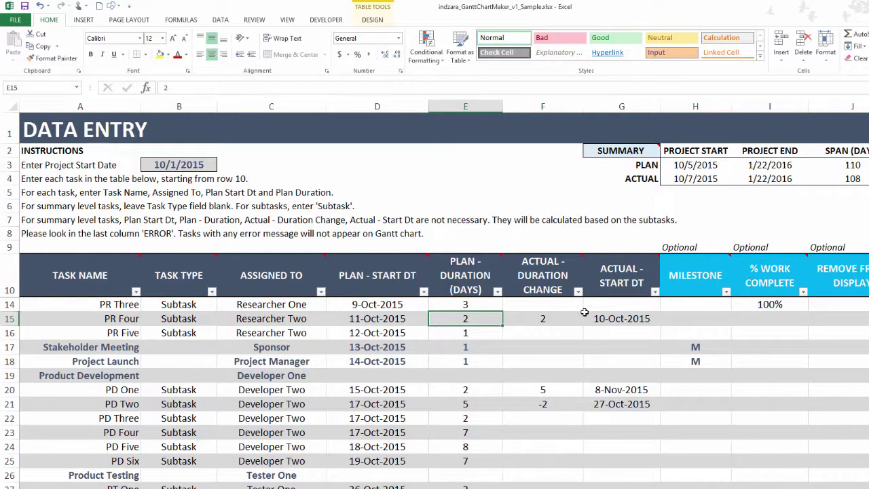
pyautogui.click(536, 319)
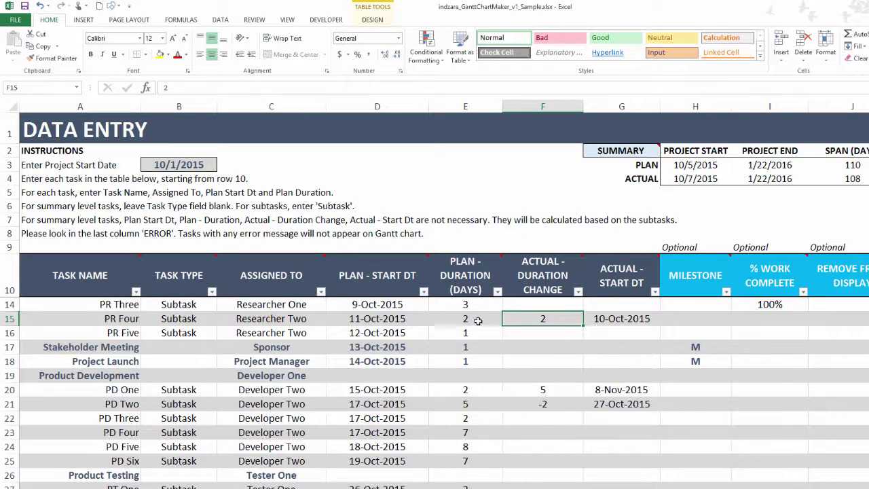
pyautogui.click(456, 320)
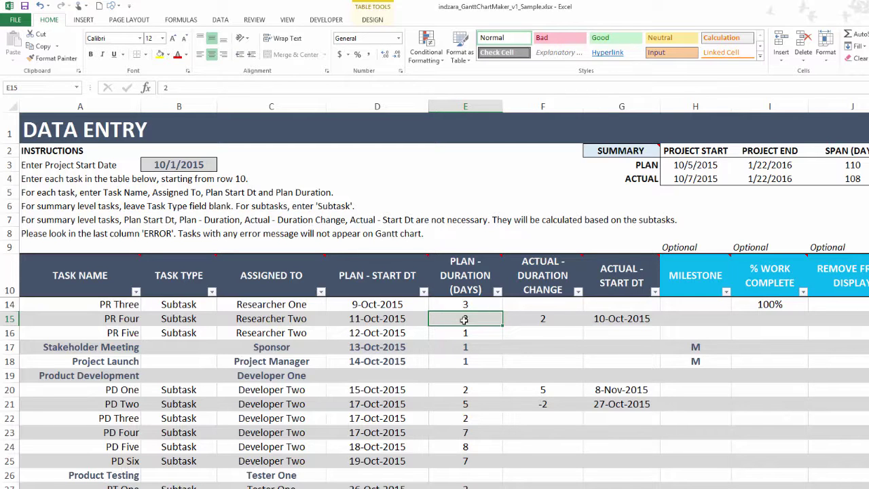
pyautogui.click(523, 321)
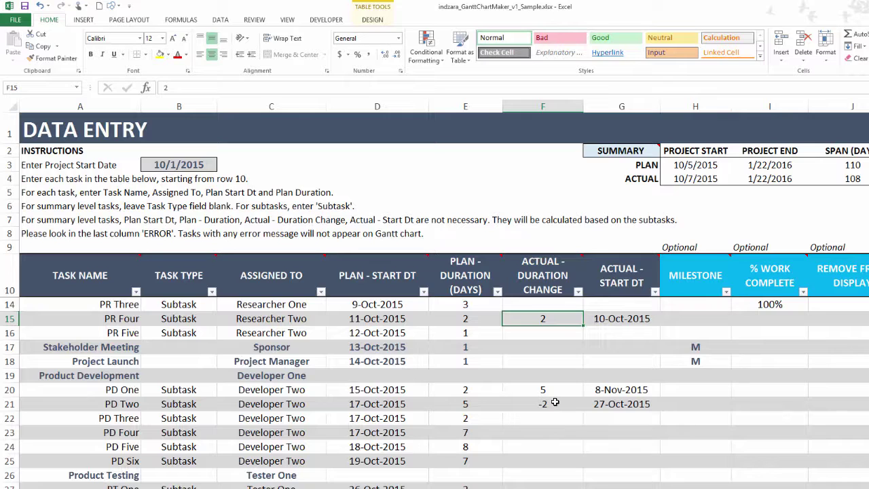
pyautogui.press('Down')
pyautogui.click(555, 402)
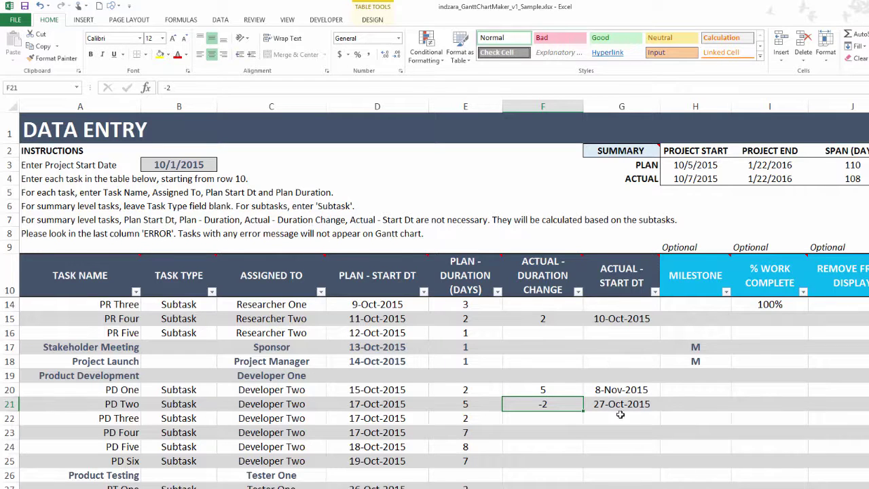
pyautogui.hscroll(3, 596, 329)
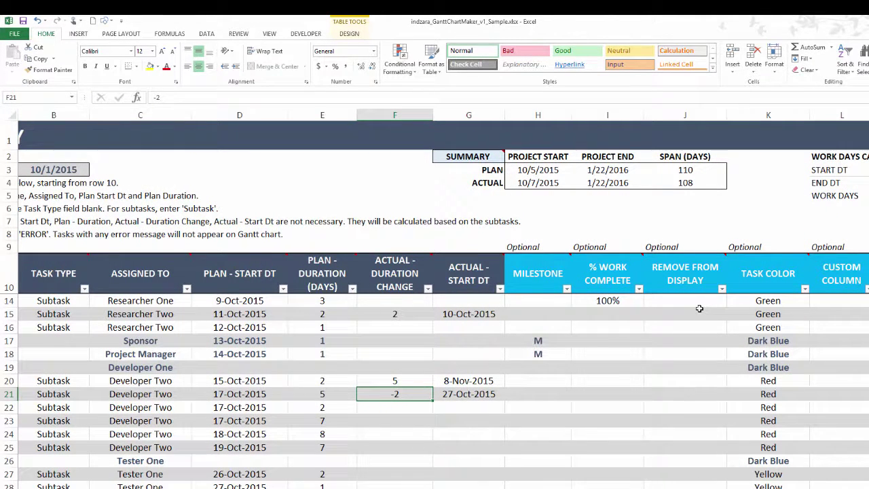
pyautogui.click(699, 312)
pyautogui.click(730, 315)
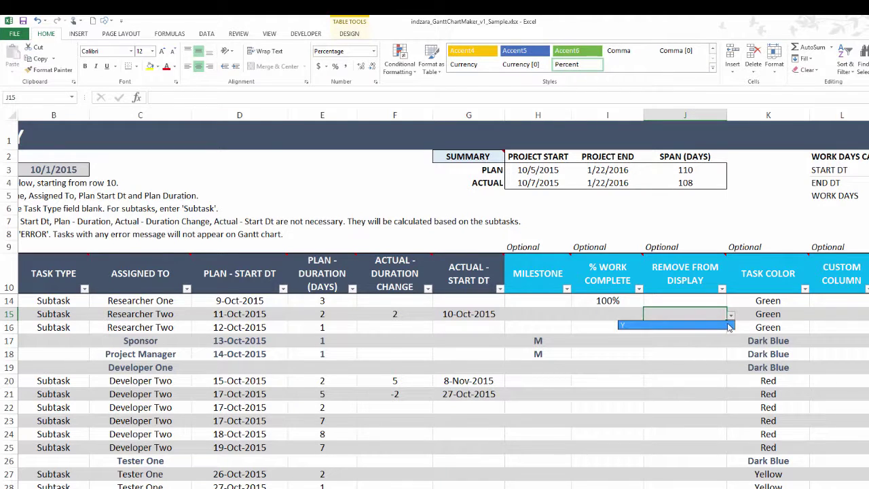
pyautogui.click(730, 318)
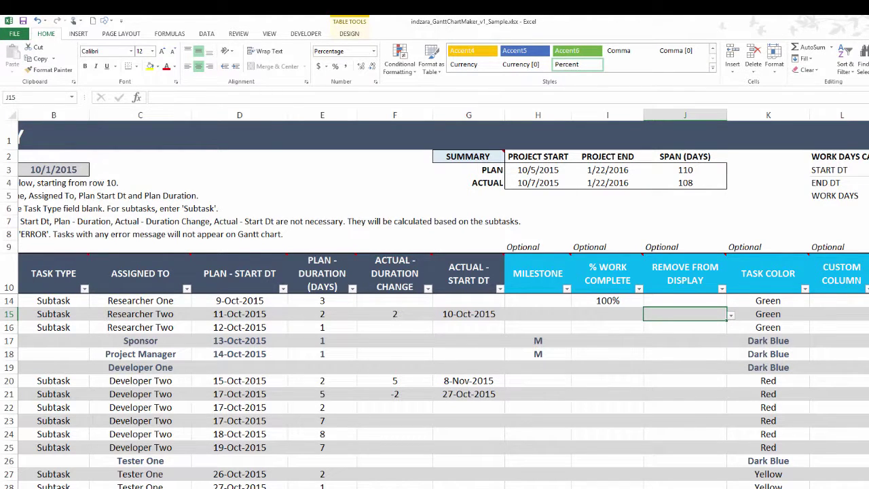
pyautogui.hscroll(1, 730, 317)
pyautogui.hscroll(1, 442, 295)
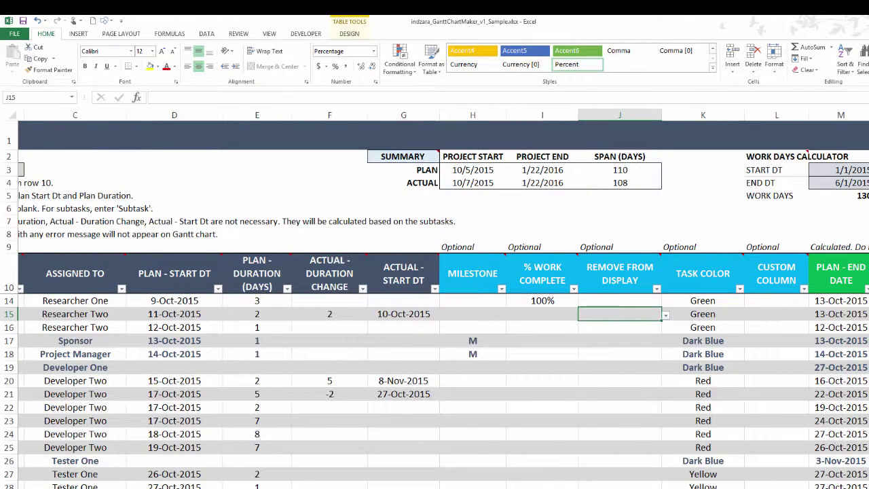
pyautogui.hscroll(1, 695, 322)
pyautogui.click(696, 319)
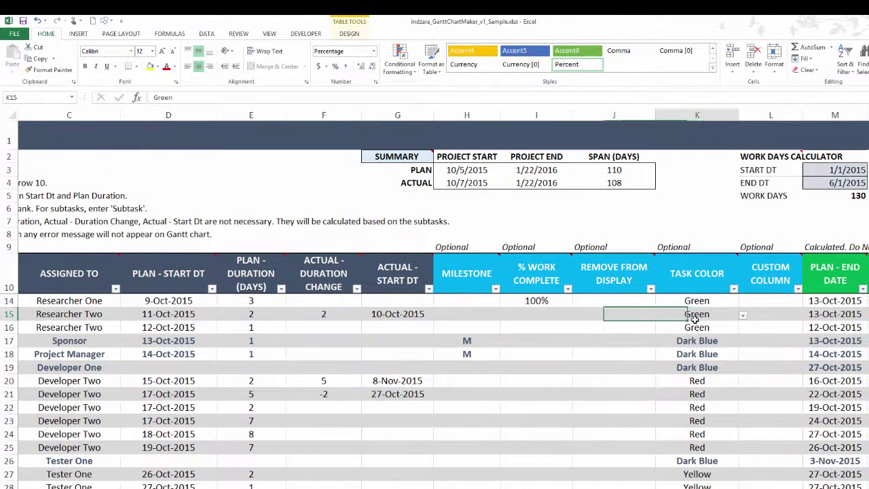
pyautogui.click(743, 317)
pyautogui.click(743, 318)
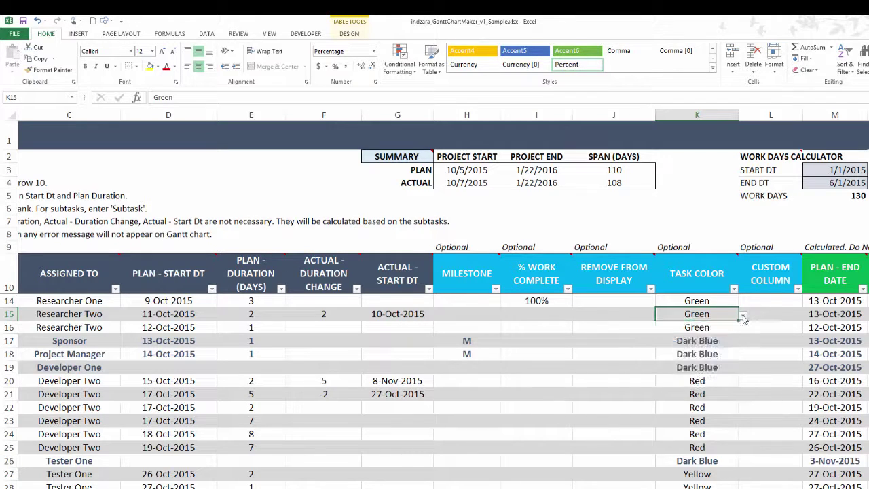
pyautogui.click(744, 318)
pyautogui.click(743, 319)
pyautogui.hscroll(2, 723, 395)
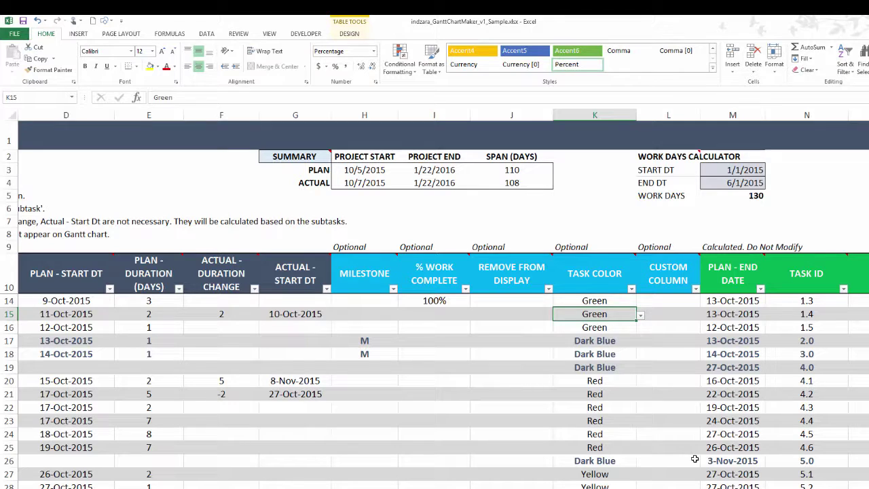
pyautogui.hscroll(2, 694, 459)
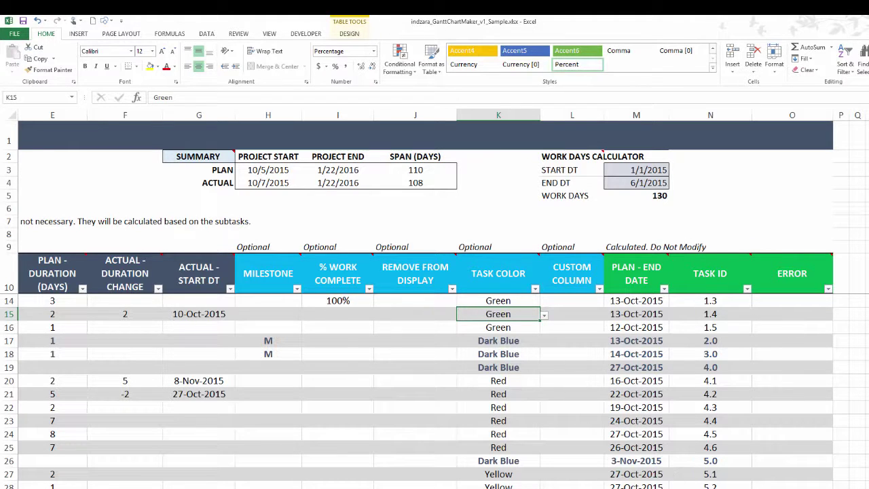
pyautogui.hscroll(-2, 435, 299)
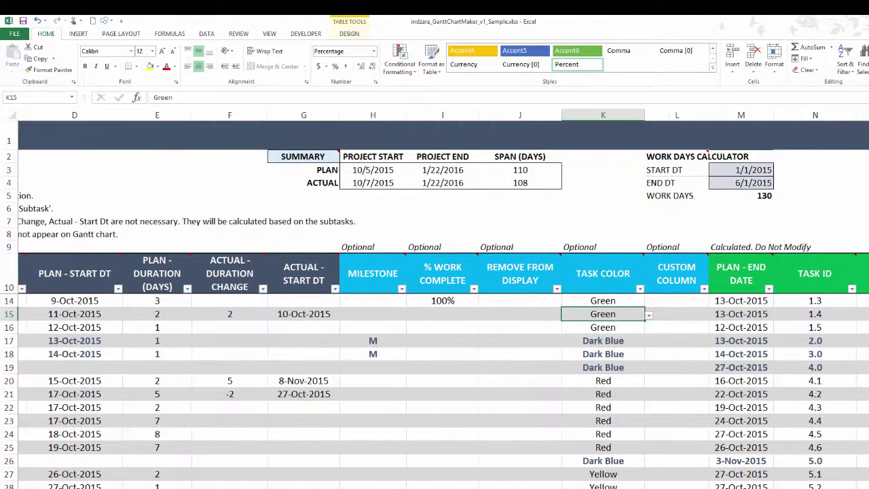
pyautogui.hscroll(-1, 434, 299)
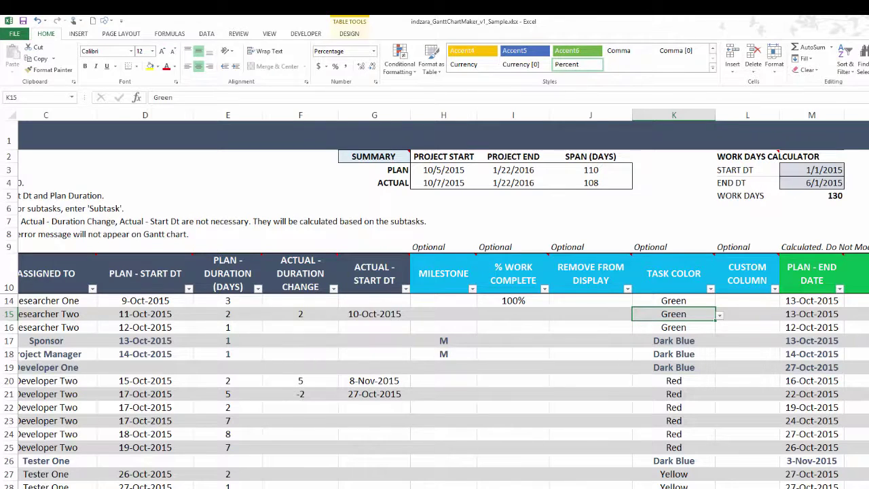
pyautogui.hscroll(-1, 356, 334)
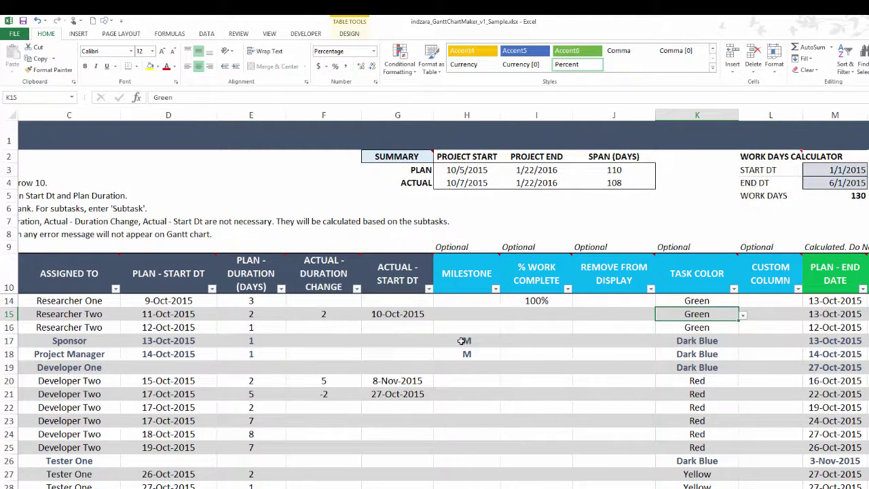
pyautogui.click(192, 394)
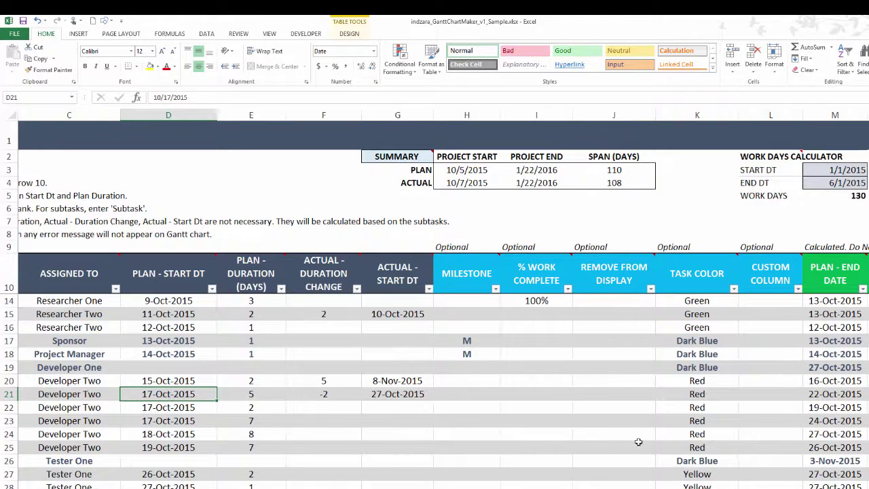
pyautogui.hscroll(3, 443, 298)
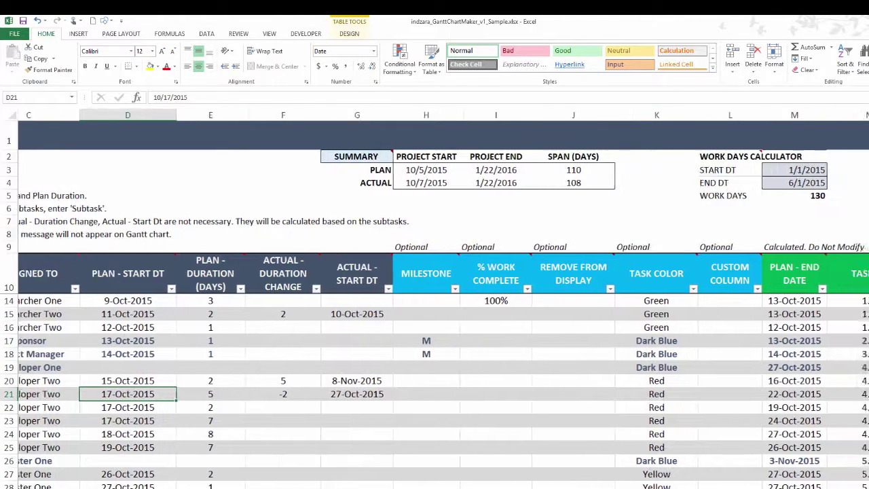
pyautogui.hscroll(-1, 442, 299)
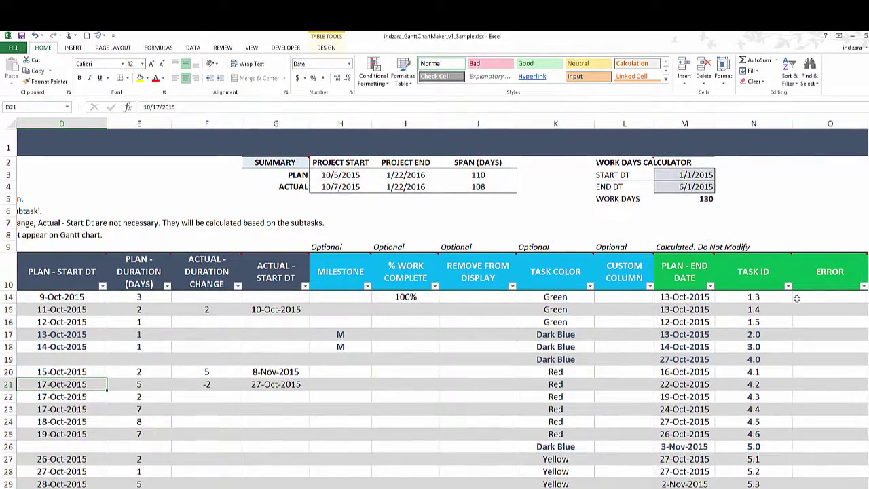
# - Change task 1.3's plan duration in E14 from 3 to 2 days
pyautogui.click(796, 298)
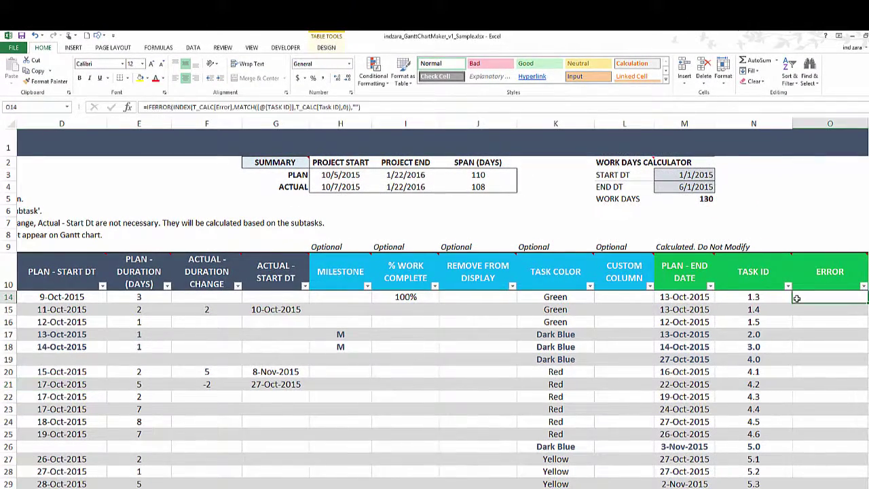
pyautogui.click(163, 307)
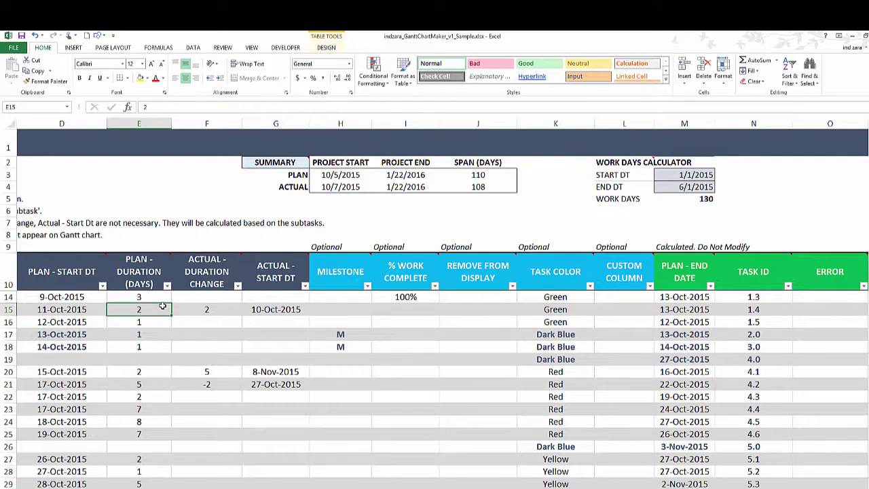
pyautogui.click(163, 299)
pyautogui.press('Delete')
pyautogui.moveTo(143, 286)
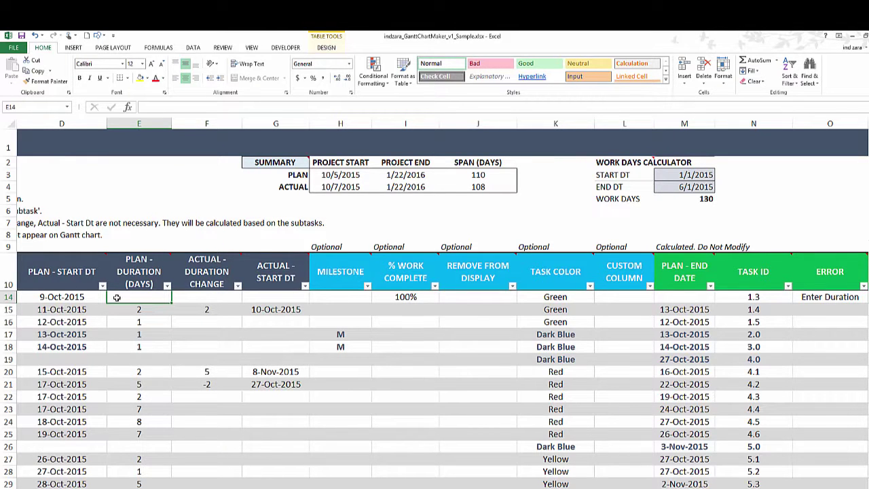
pyautogui.write('2')
pyautogui.press('Return')
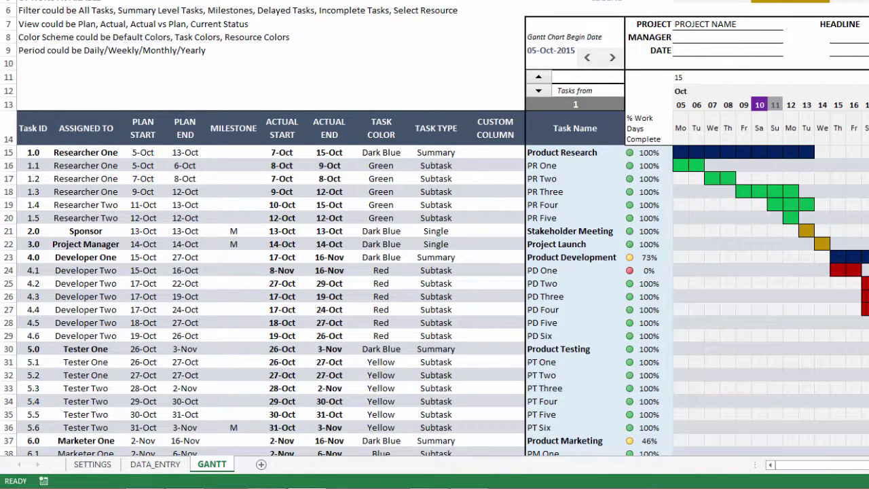
pyautogui.click(435, 335)
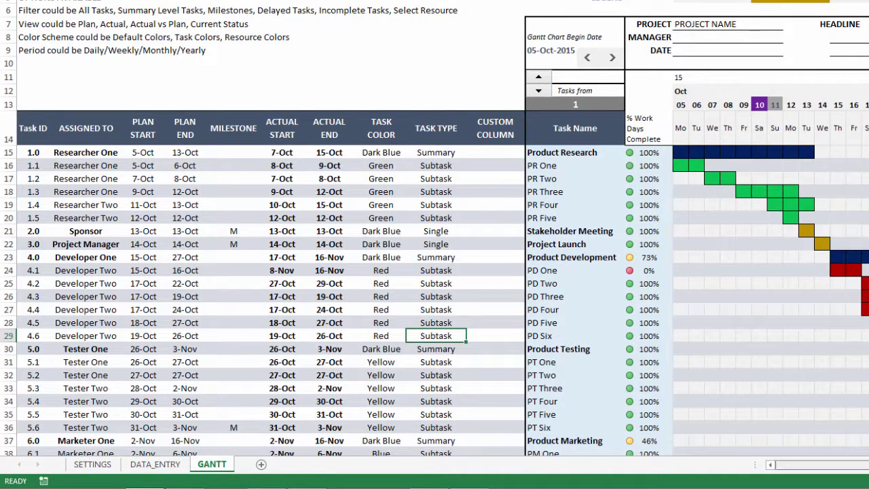
pyautogui.hscroll(5, 441, 272)
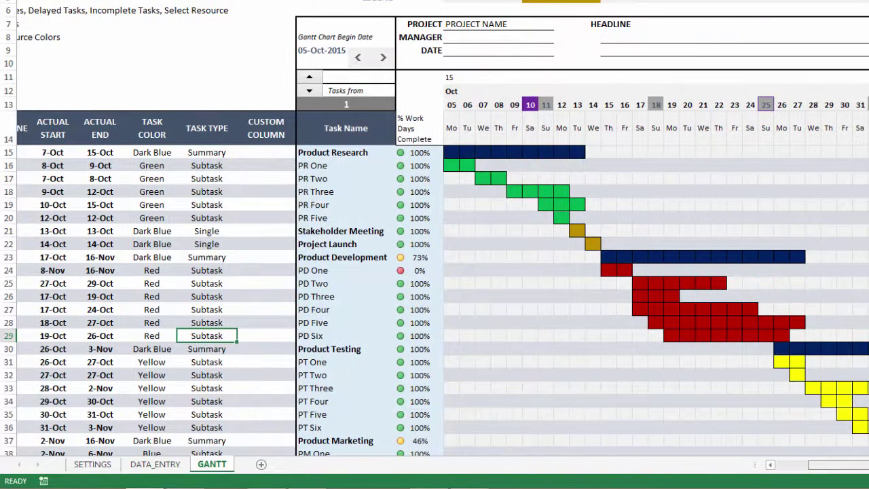
pyautogui.hscroll(2, 441, 271)
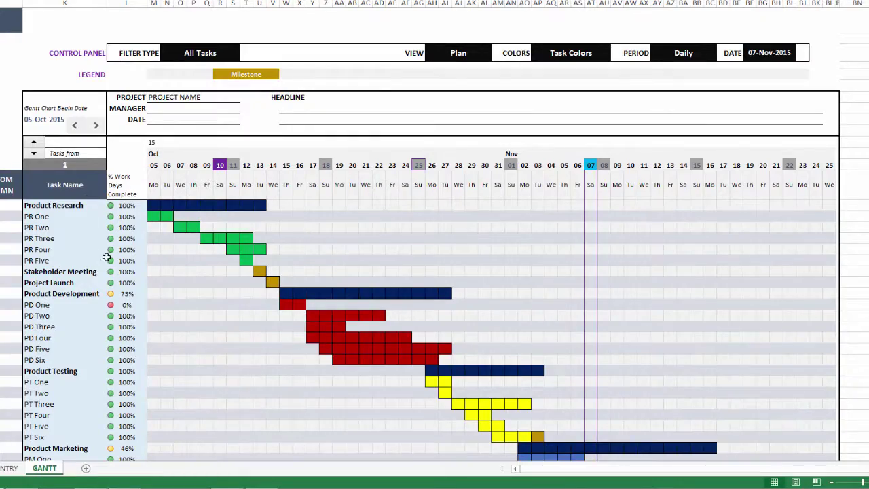
# - Cycle the Gantt filter through Summary Level, Milestones, Delayed Tasks and Incomplete Tasks
pyautogui.click(231, 56)
pyautogui.click(244, 55)
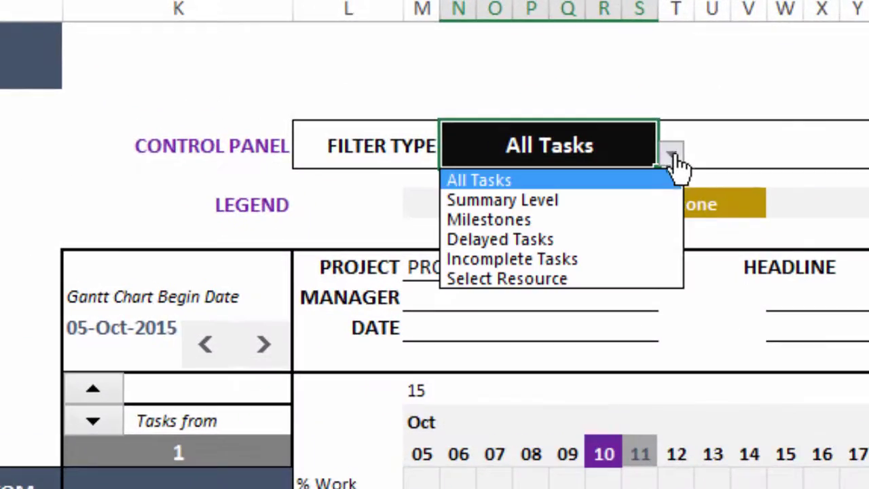
pyautogui.click(595, 191)
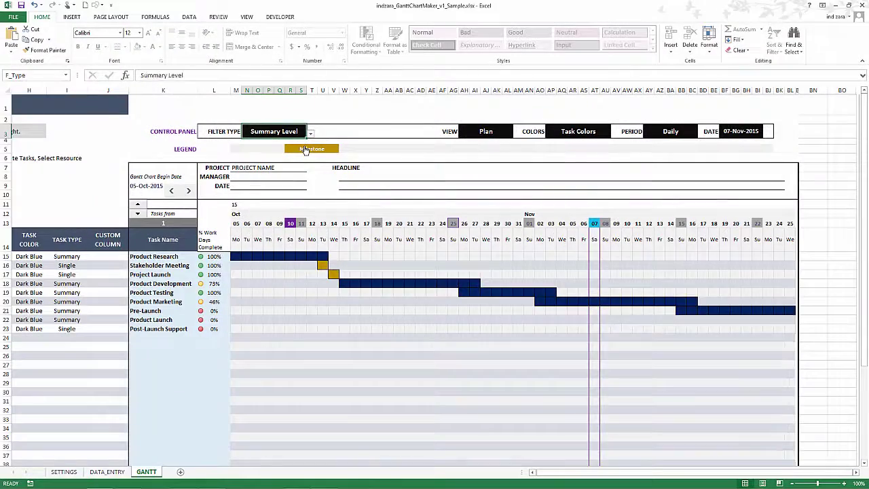
pyautogui.click(310, 134)
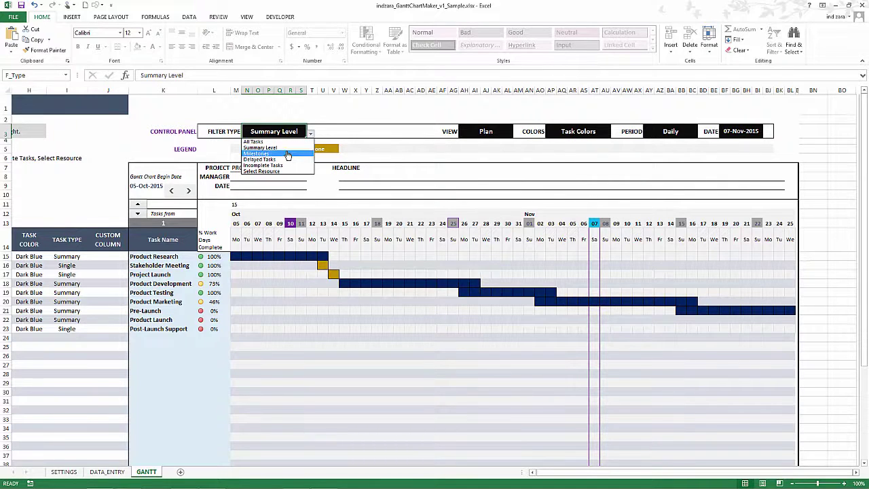
pyautogui.click(305, 157)
pyautogui.click(310, 133)
pyautogui.click(289, 163)
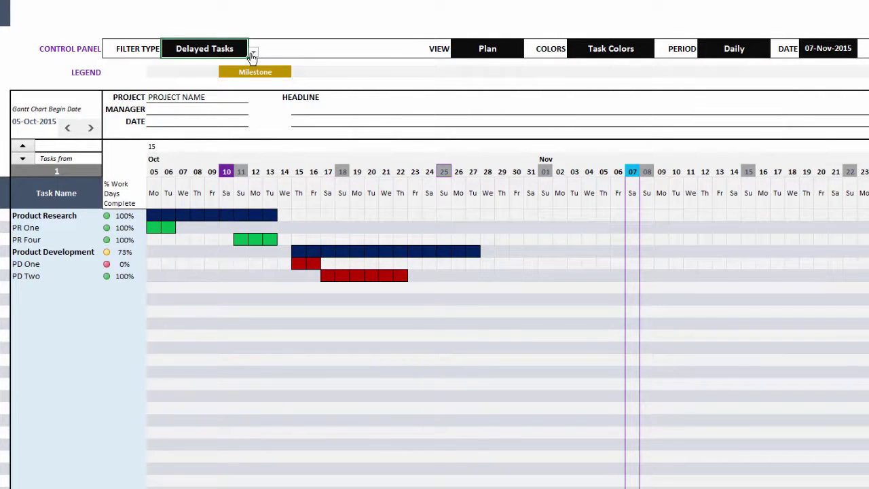
pyautogui.click(252, 53)
pyautogui.click(225, 95)
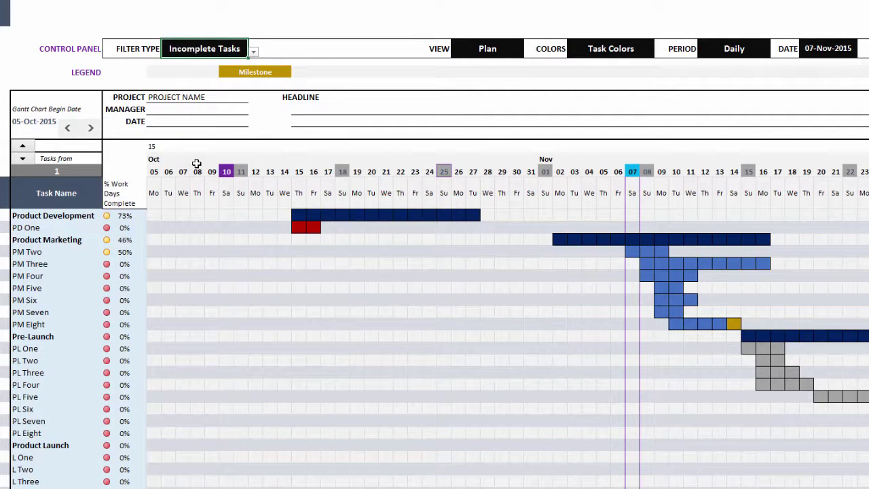
# - Filter by resource to show only Developer Two's tasks, then reset the filter to All Tasks
pyautogui.click(253, 51)
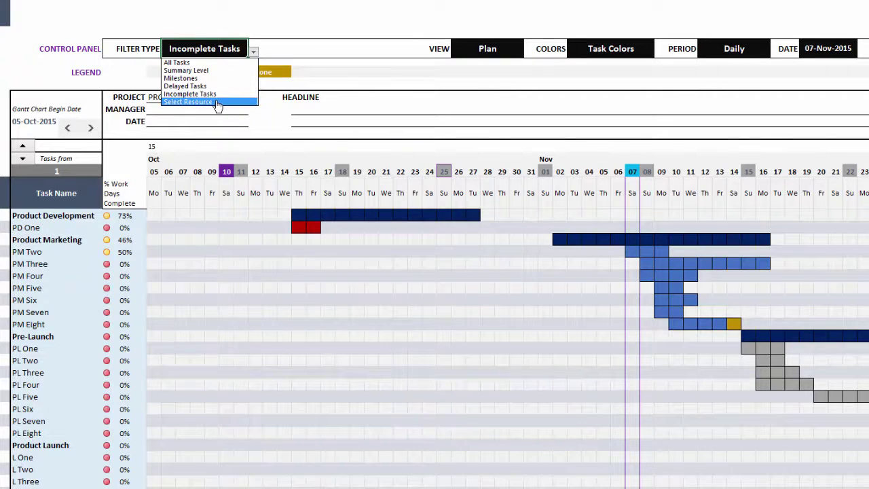
pyautogui.click(219, 104)
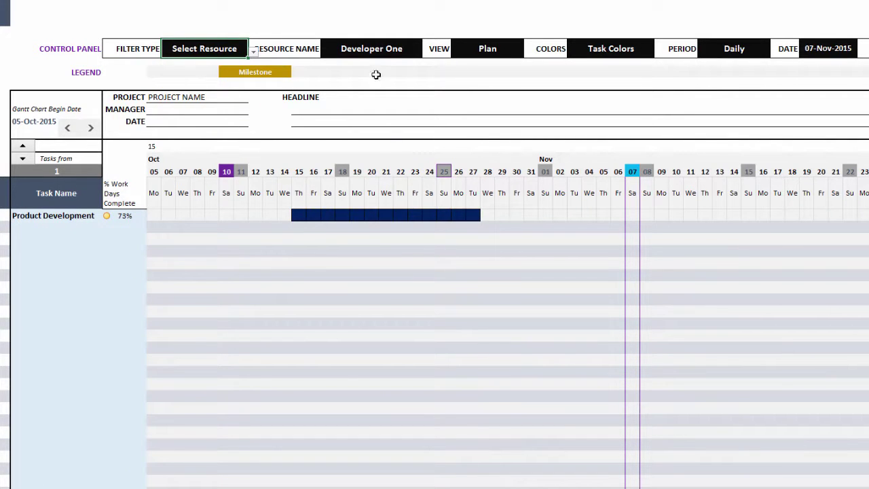
pyautogui.click(388, 53)
pyautogui.click(425, 54)
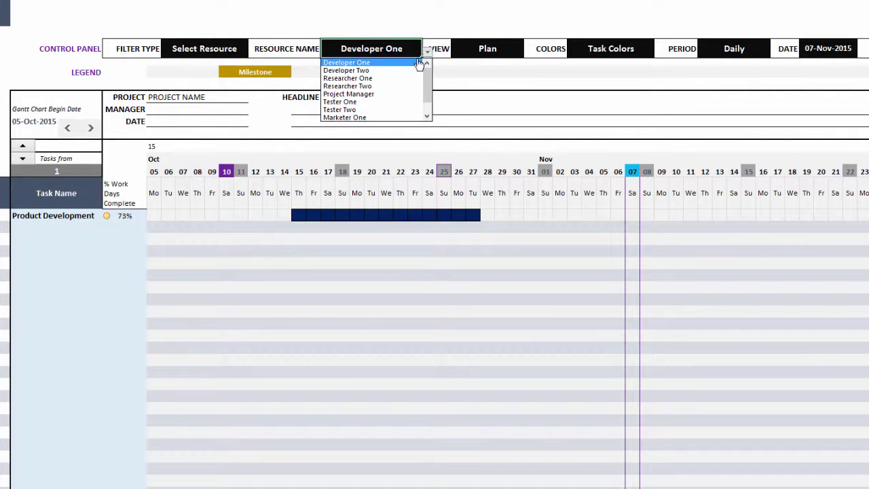
pyautogui.click(407, 70)
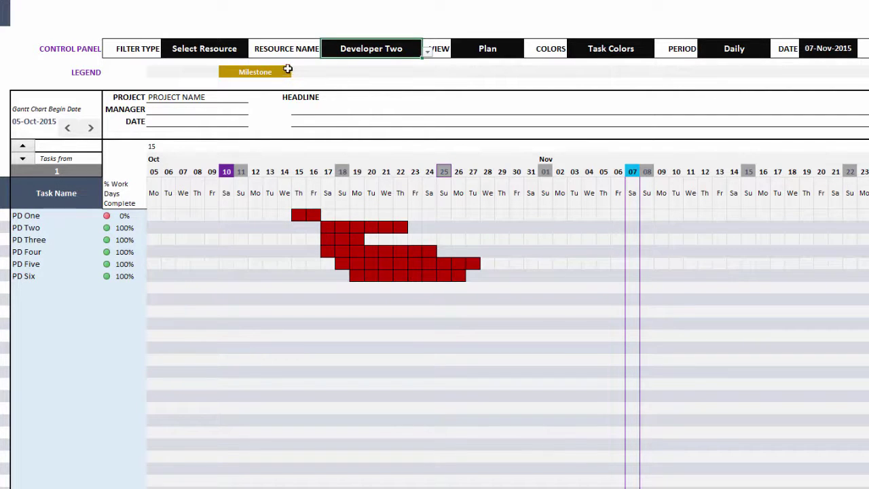
pyautogui.click(245, 50)
pyautogui.click(253, 53)
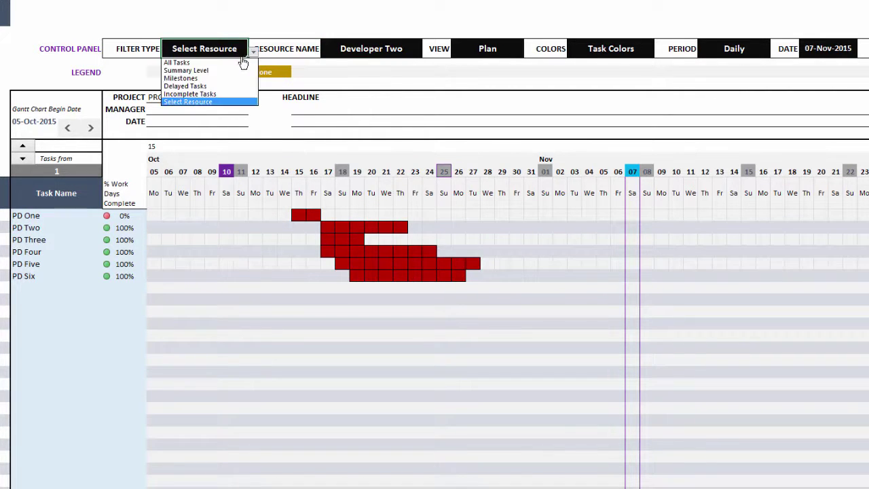
pyautogui.click(242, 58)
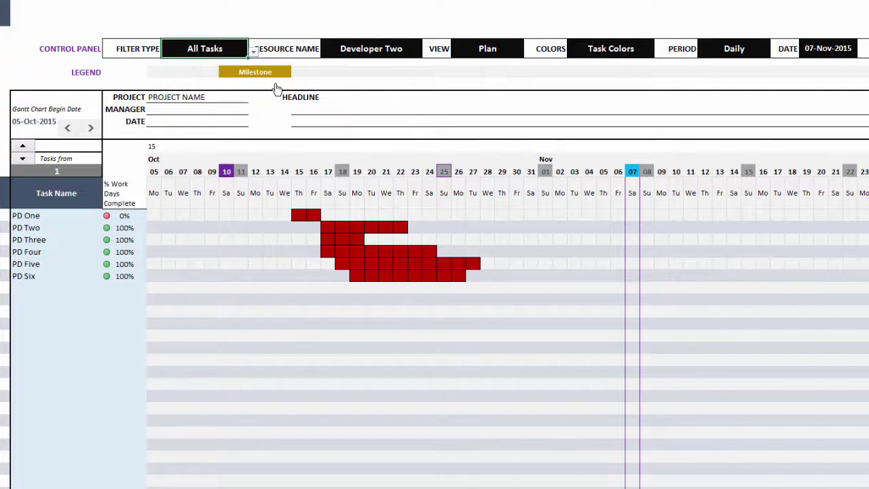
# - Set the chart colour scheme to Default Colors
pyautogui.click(501, 50)
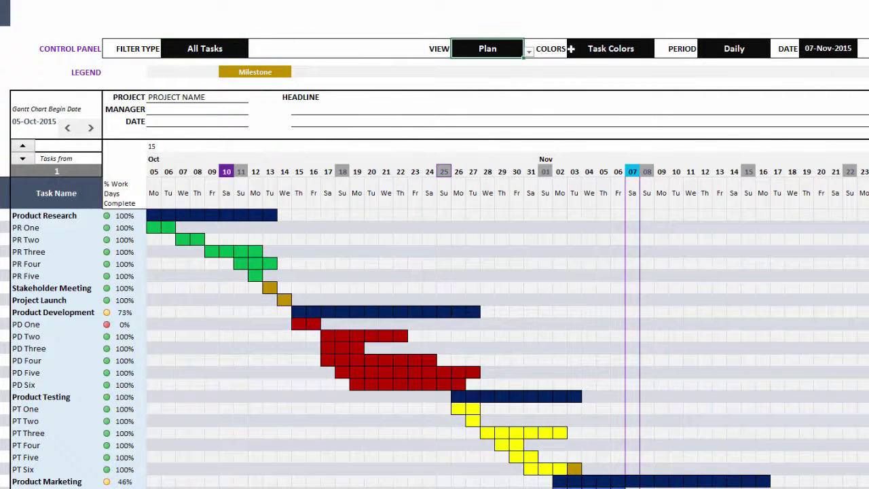
pyautogui.click(601, 54)
pyautogui.click(659, 52)
pyautogui.click(633, 60)
# - Switch the chart view to Actual, then to Actual Vs Plan
pyautogui.click(496, 59)
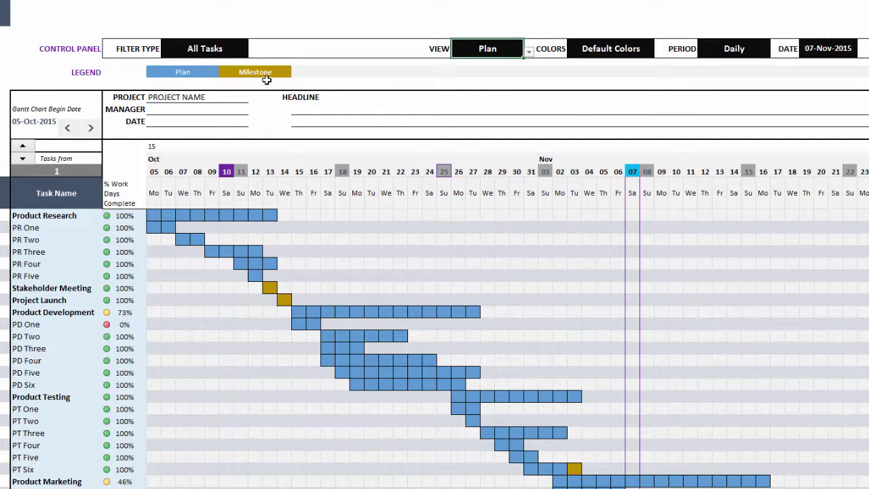
pyautogui.click(528, 52)
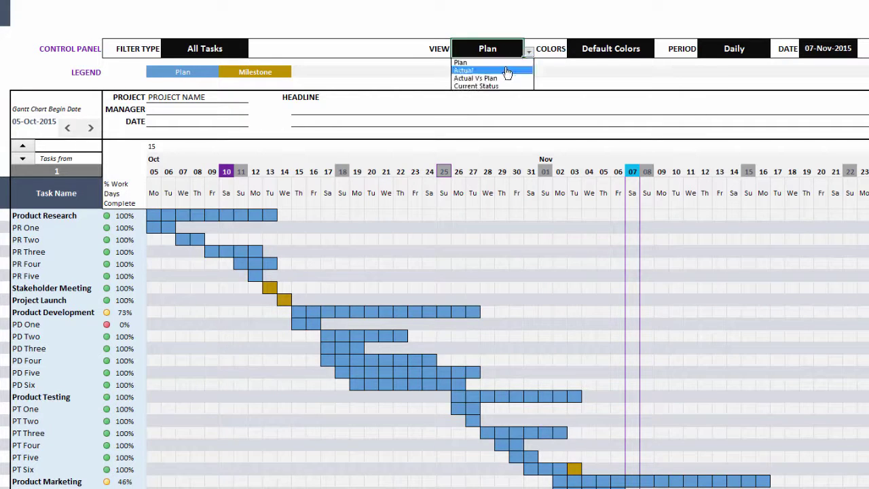
pyautogui.click(506, 70)
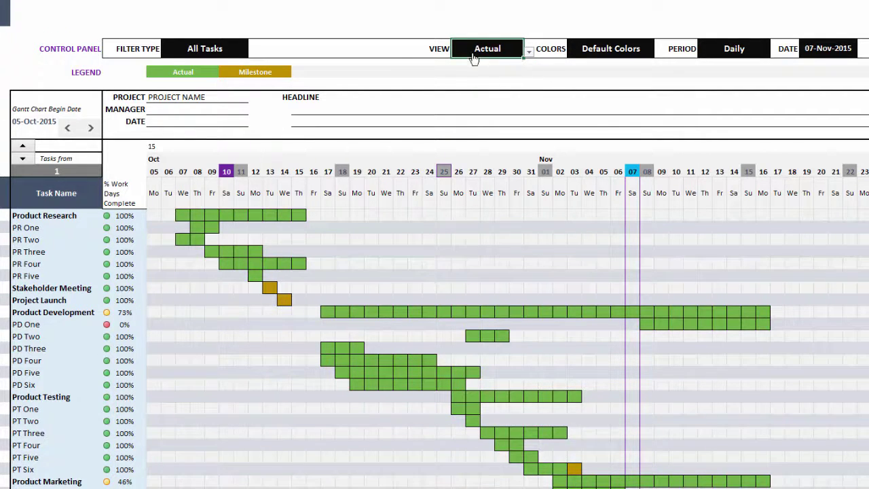
pyautogui.click(528, 51)
pyautogui.click(505, 71)
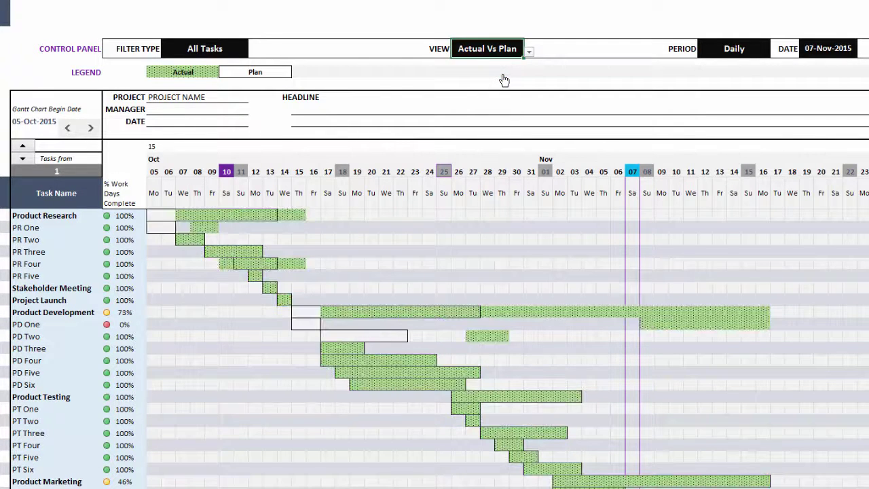
pyautogui.scroll(-2, 290, 244)
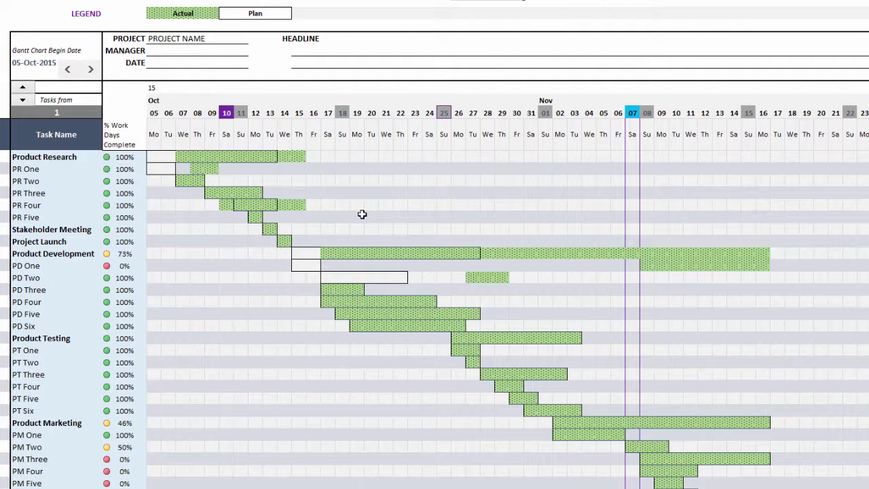
pyautogui.scroll(1, 362, 214)
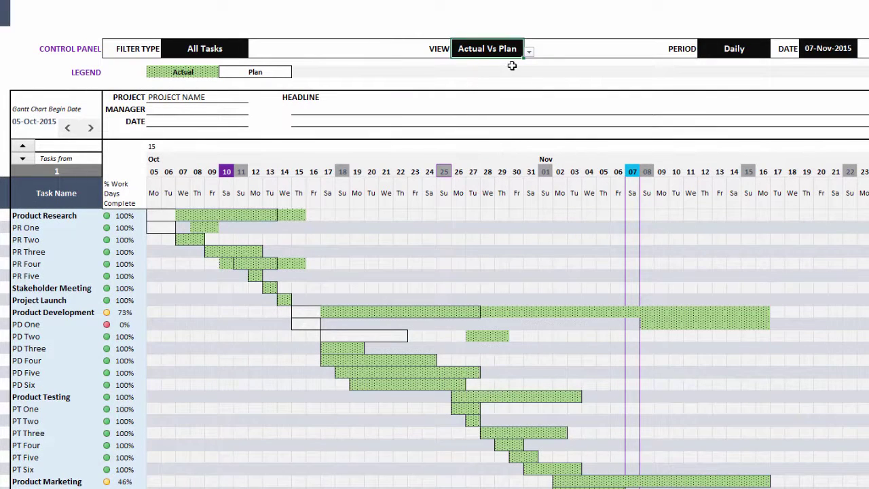
# - Set the GANTT chart's VIEW dropdown to Current Status
pyautogui.click(529, 50)
pyautogui.click(495, 77)
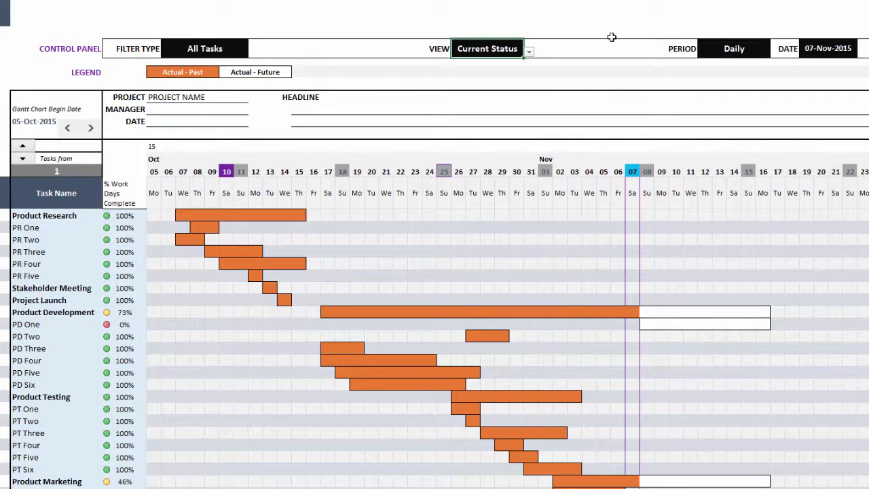
# - Switch to Plan view and try Task Colors and Resource Colors before restoring Default Colors
pyautogui.click(530, 52)
pyautogui.click(508, 64)
pyautogui.click(631, 54)
pyautogui.click(659, 54)
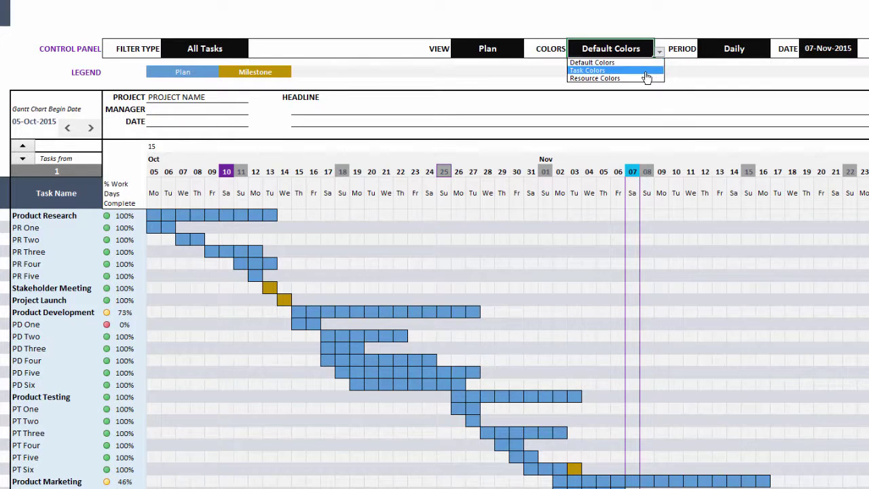
pyautogui.click(647, 71)
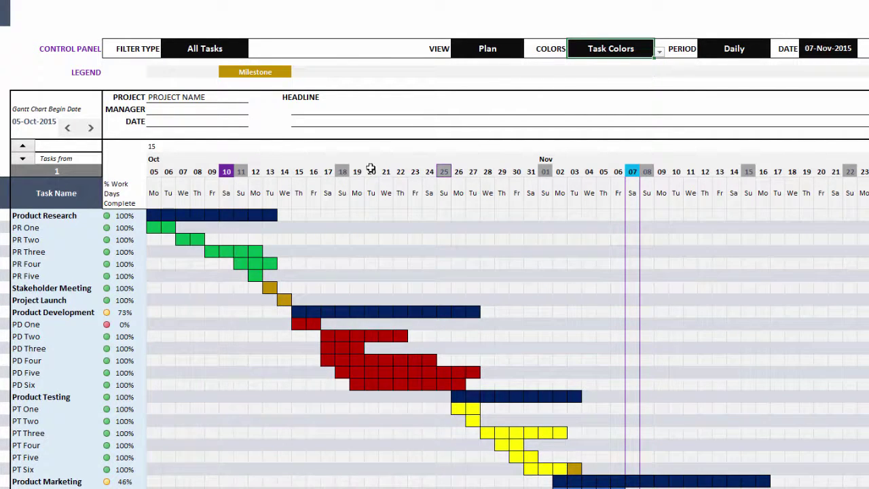
pyautogui.click(659, 53)
pyautogui.click(648, 78)
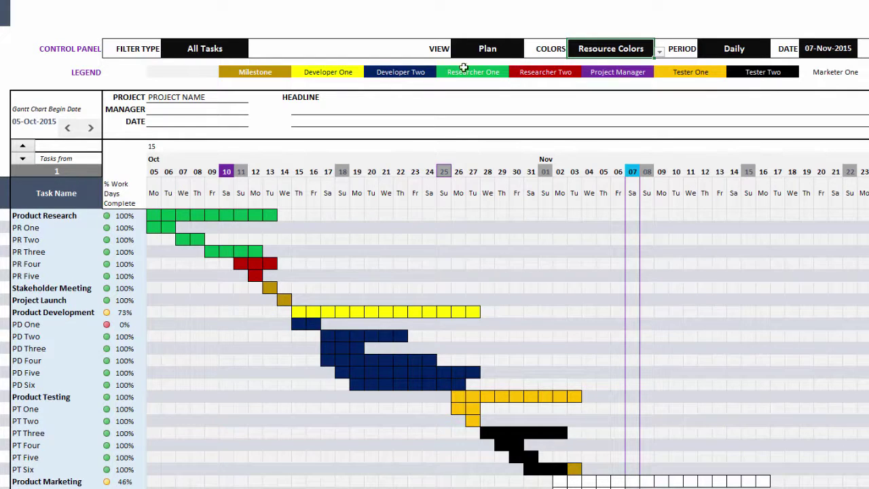
pyautogui.click(659, 51)
pyautogui.click(636, 62)
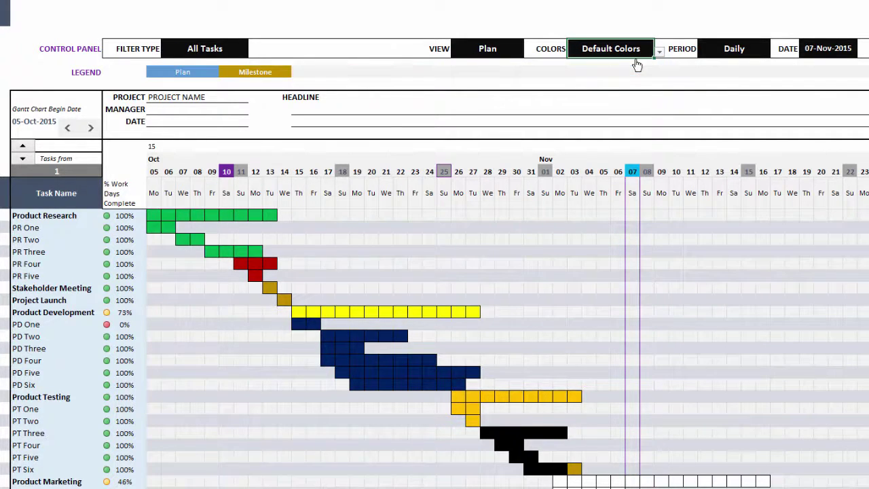
pyautogui.click(726, 53)
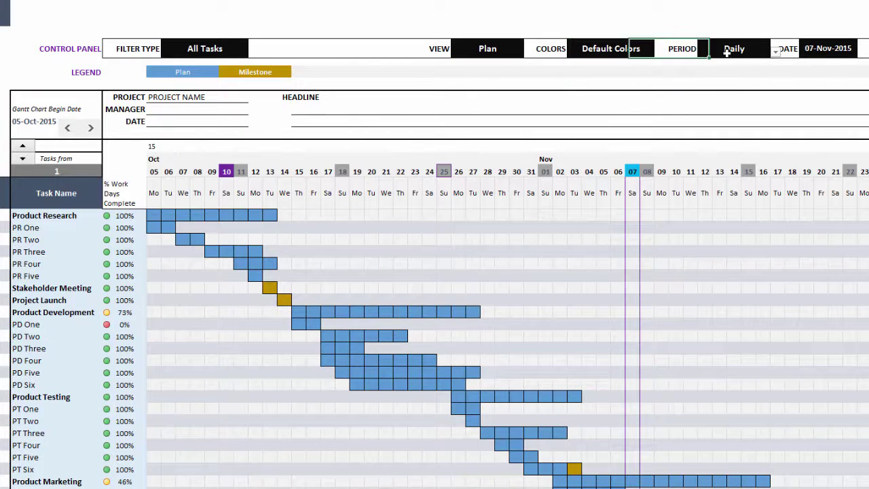
pyautogui.click(776, 53)
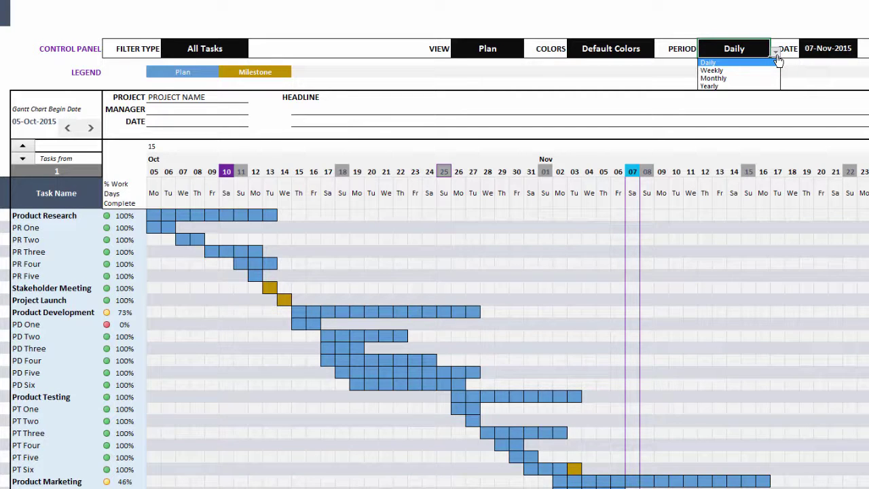
pyautogui.click(757, 71)
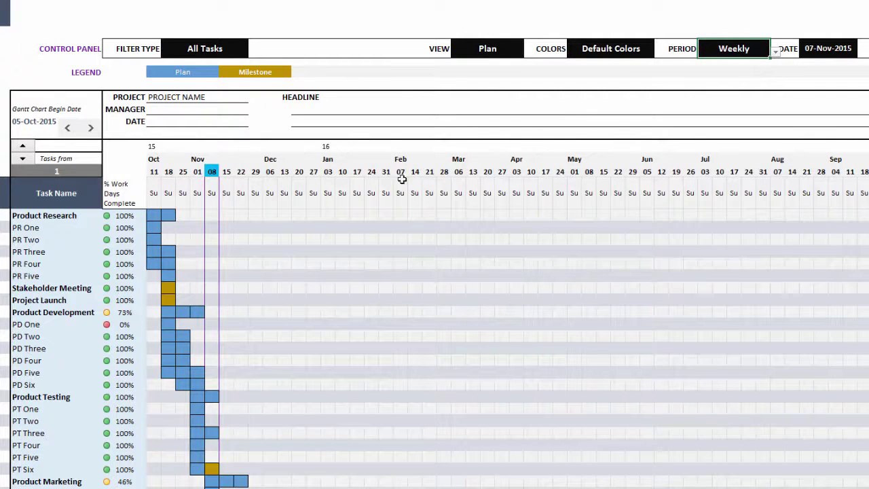
pyautogui.click(775, 53)
pyautogui.click(740, 76)
pyautogui.click(773, 53)
pyautogui.click(736, 80)
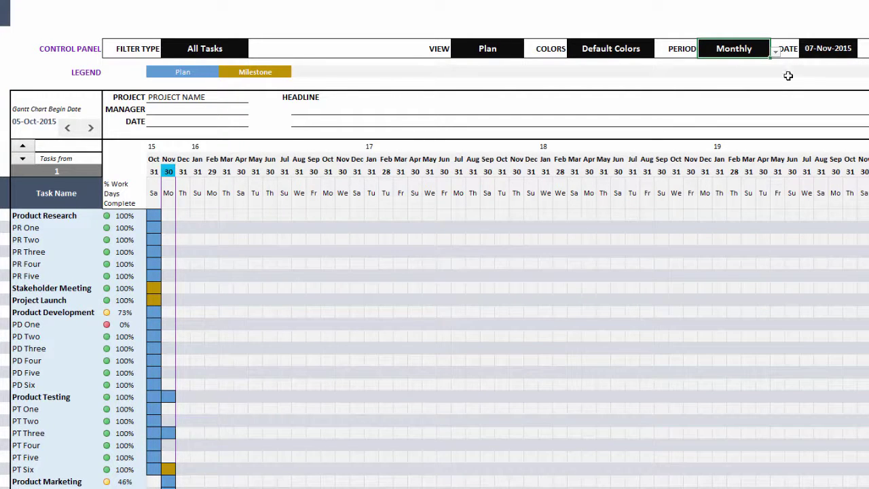
pyautogui.click(775, 52)
pyautogui.click(737, 87)
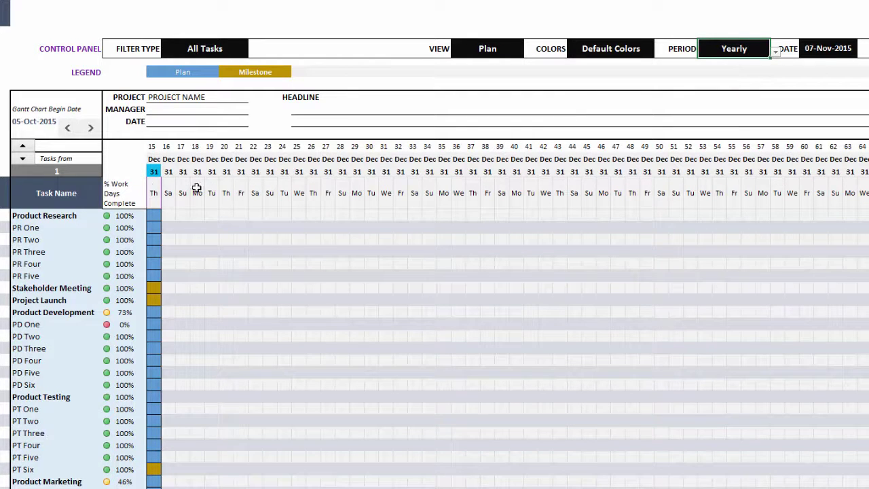
pyautogui.click(774, 53)
pyautogui.click(767, 61)
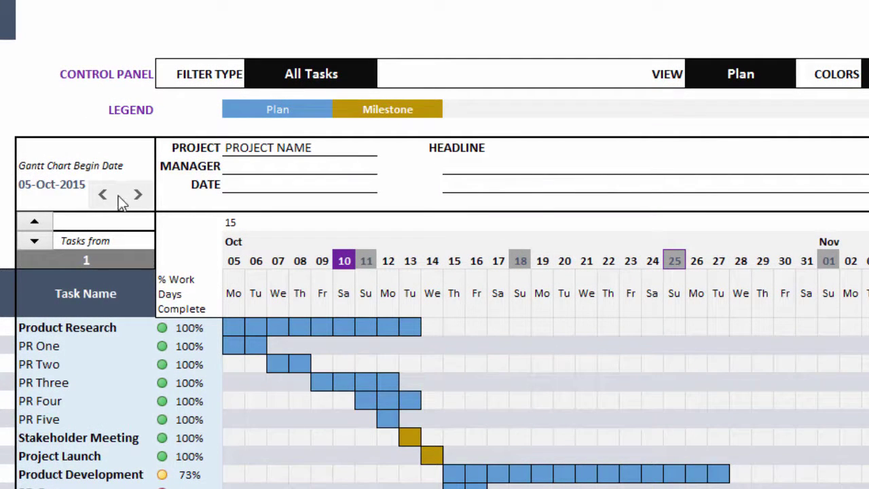
# - Advance the Gantt Chart Begin Date four days to 09-Oct-2015
pyautogui.click(78, 127)
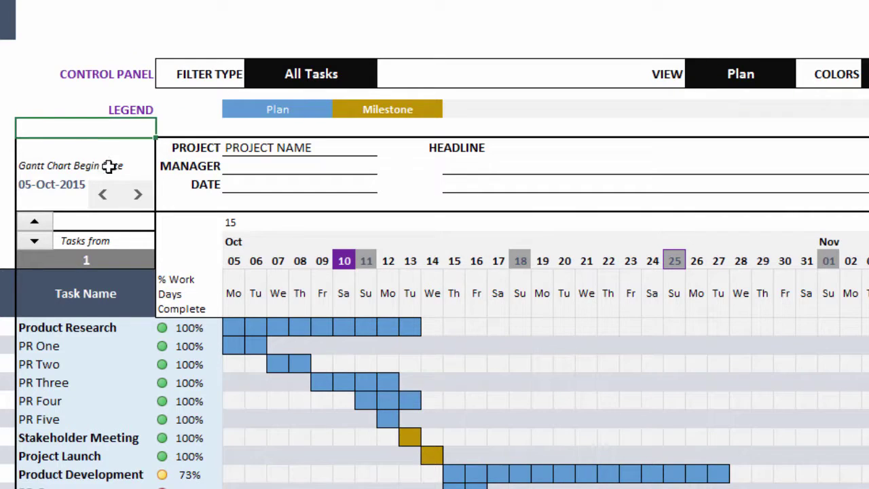
pyautogui.click(135, 200)
pyautogui.click(135, 200)
pyautogui.click(135, 200)
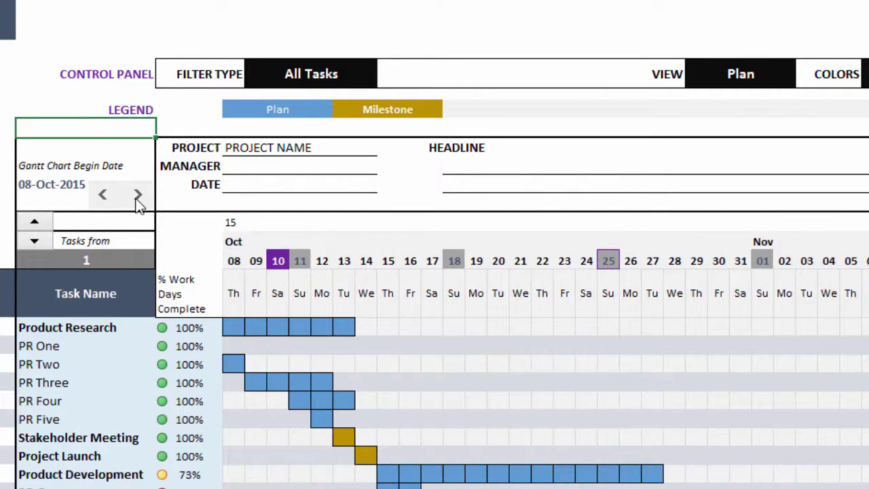
pyautogui.click(138, 198)
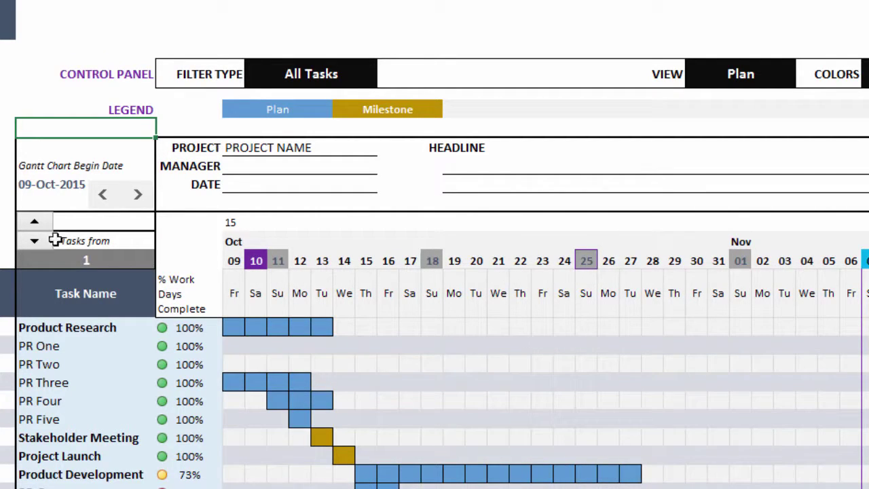
# - Set the Tasks from counter to 4 so PR Three is listed first
pyautogui.click(4, 234)
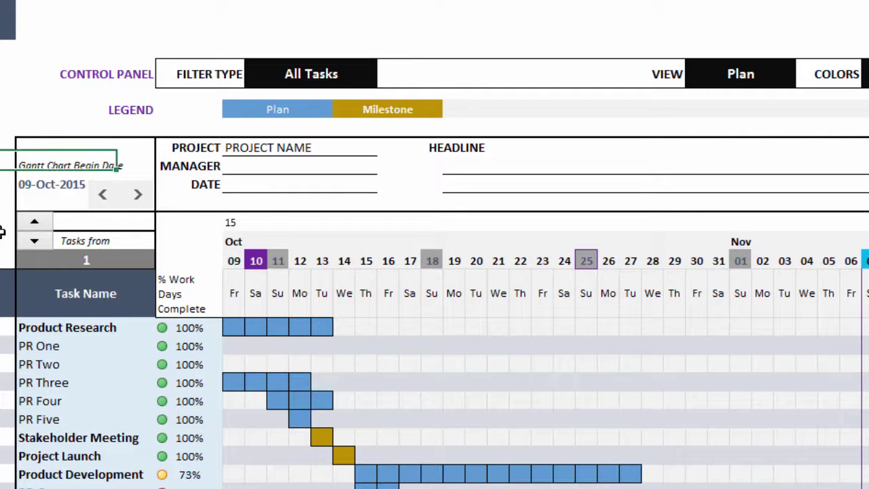
pyautogui.click(358, 364)
pyautogui.scroll(-4, 357, 364)
pyautogui.scroll(-4, 357, 367)
pyautogui.scroll(2, 357, 368)
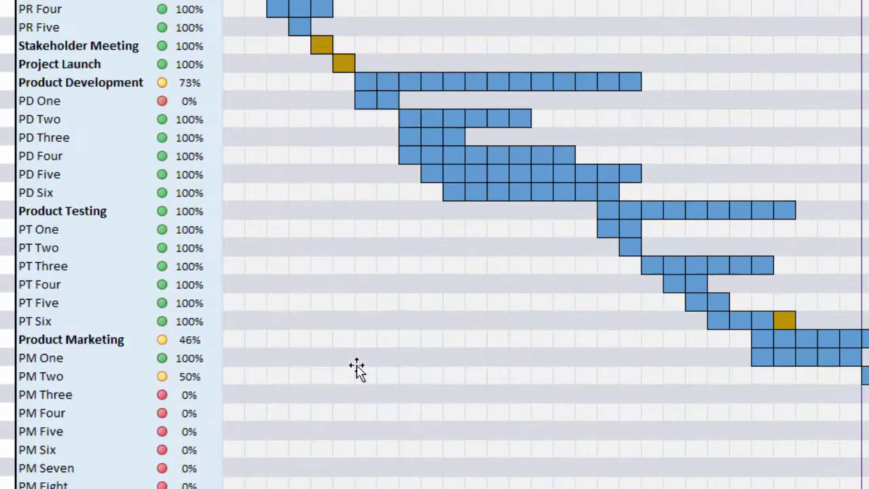
pyautogui.scroll(5, 361, 388)
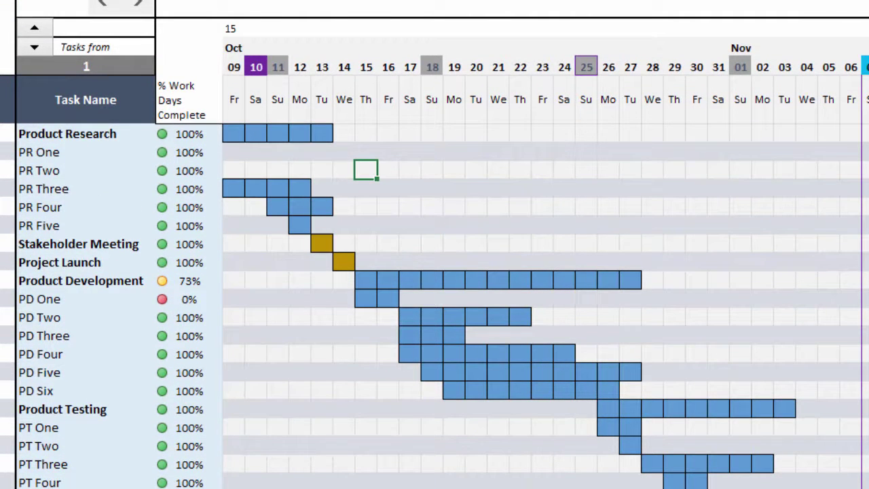
pyautogui.scroll(1, 493, 254)
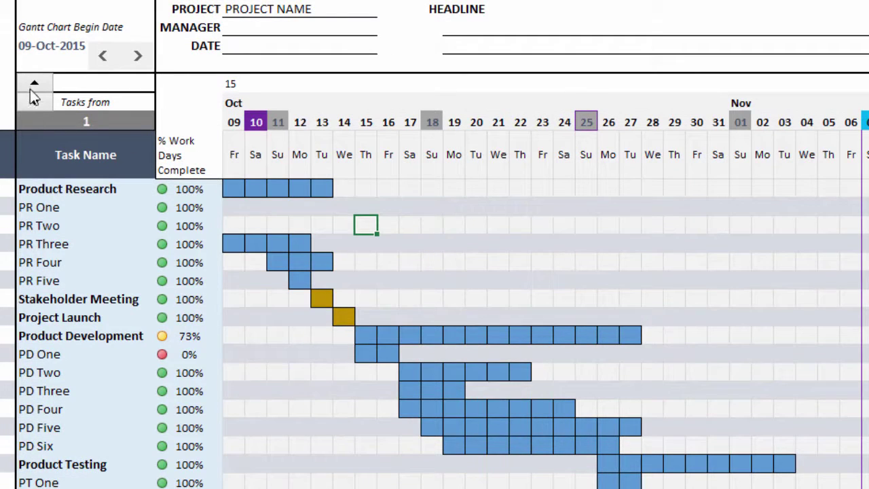
pyautogui.click(30, 87)
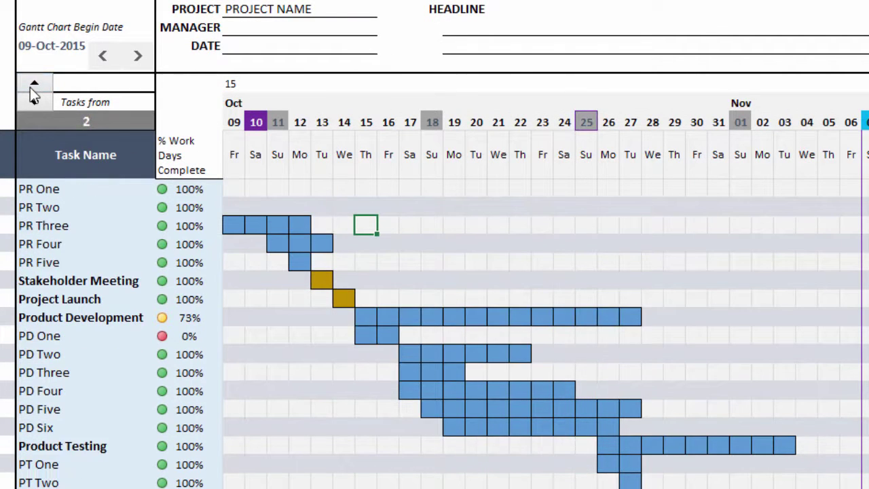
pyautogui.click(30, 87)
pyautogui.click(30, 87)
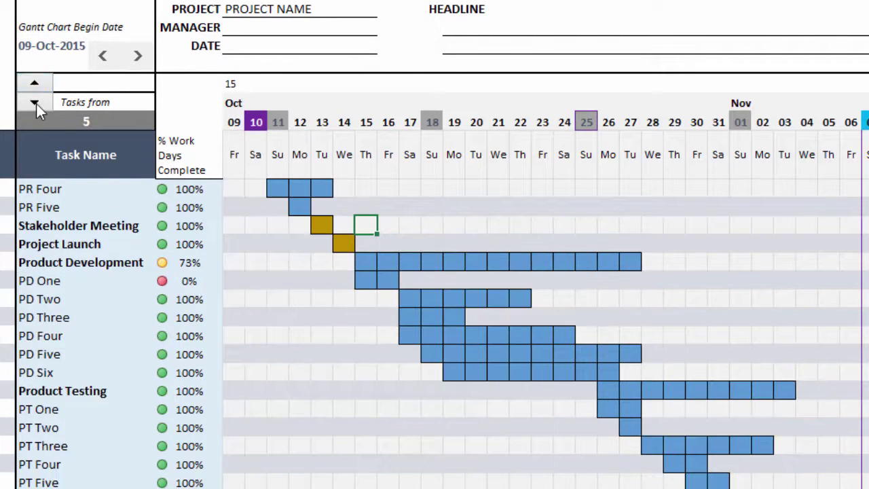
pyautogui.click(37, 104)
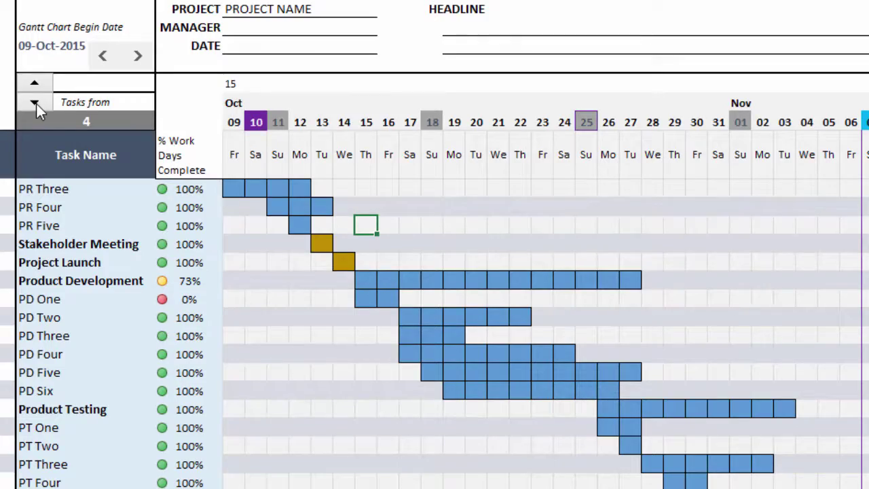
pyautogui.scroll(2, 302, 349)
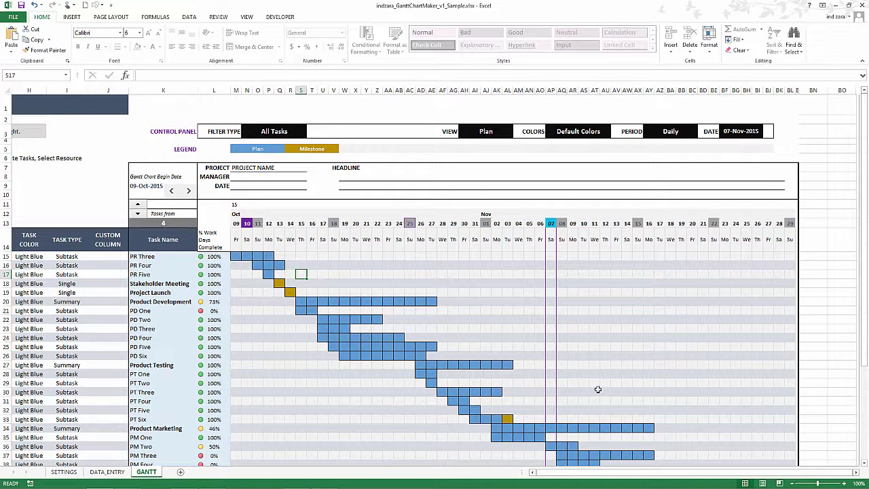
# - Scroll the sheet left to column A to show the GANTT CHART title and task date table
pyautogui.moveTo(595, 477); pyautogui.dragTo(586, 477)
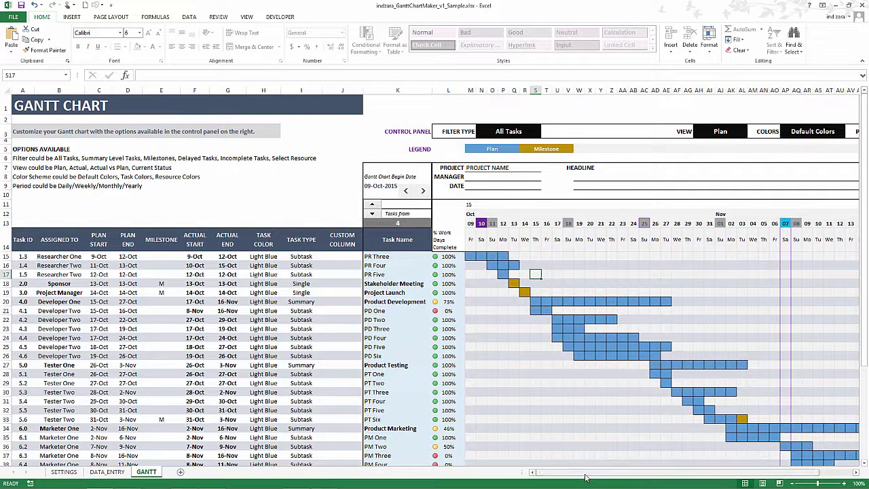